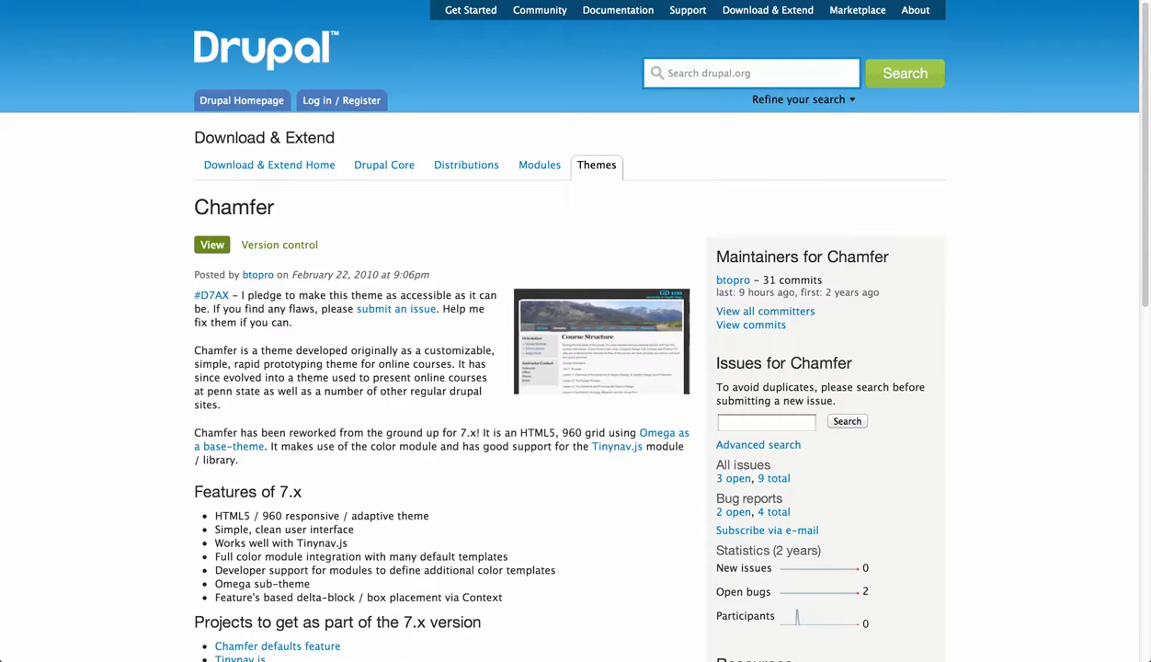
Step: Review the Chamfer theme's project page through its 7.x features and the list of companion projects
scroll(570, 386, "down", 1)
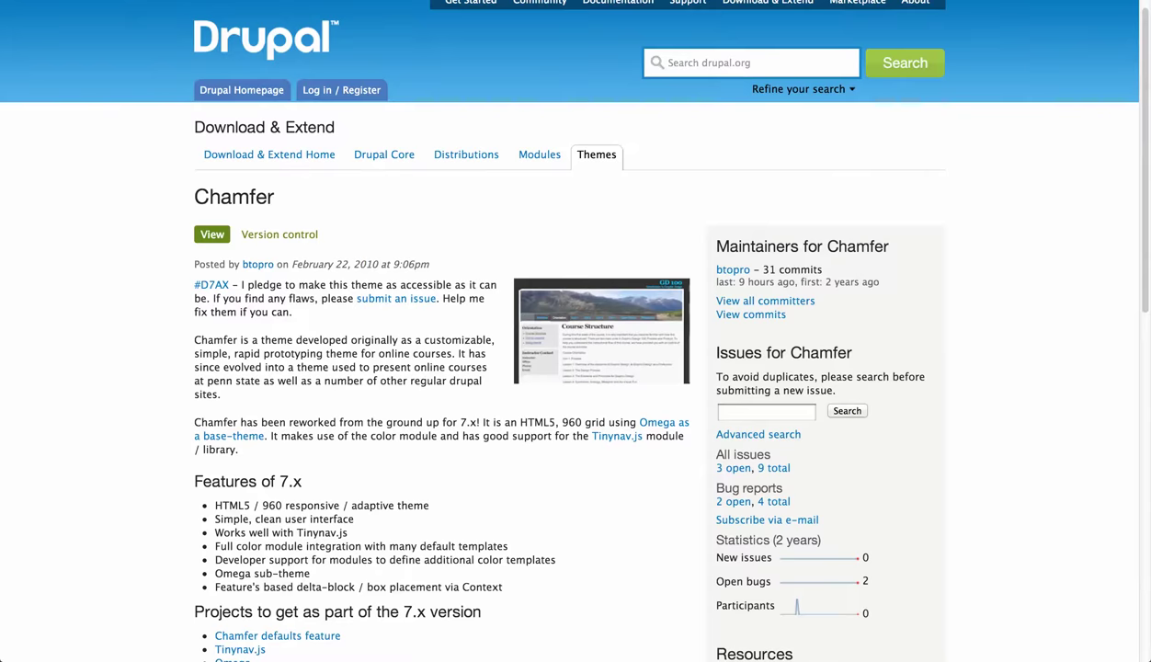
scroll(575, 368, "down", 1)
scroll(576, 367, "down", 3)
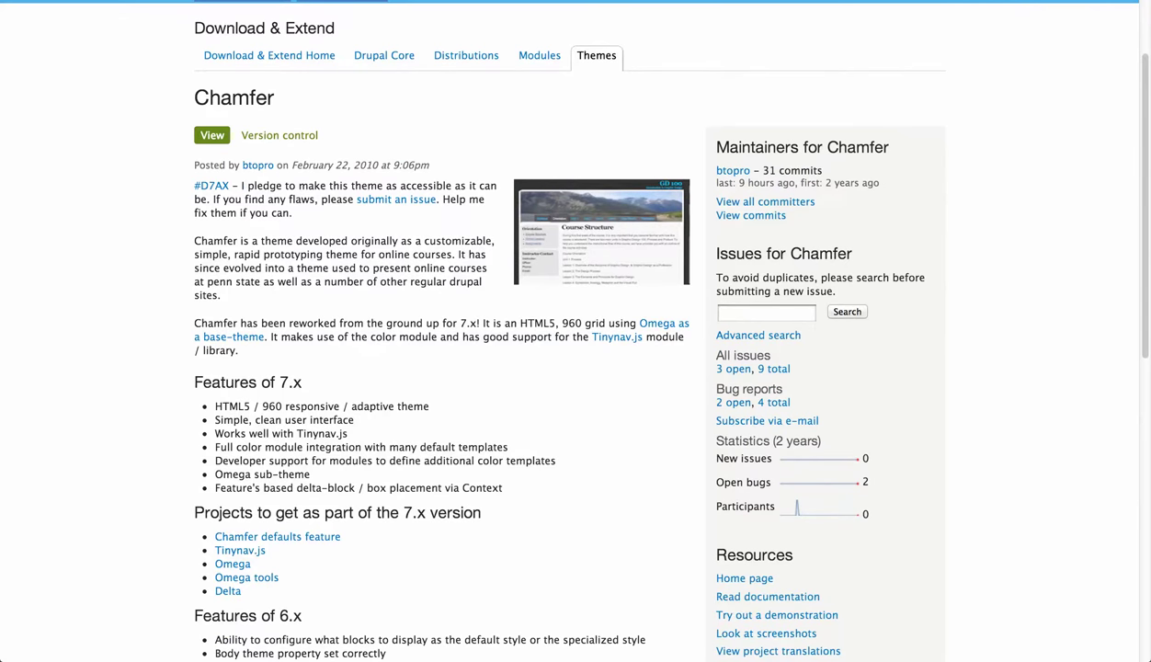
Step: Read through the tinynav.js module's project page and open the linked tinynav.js jQuery library site
key("ctrl+Tab")
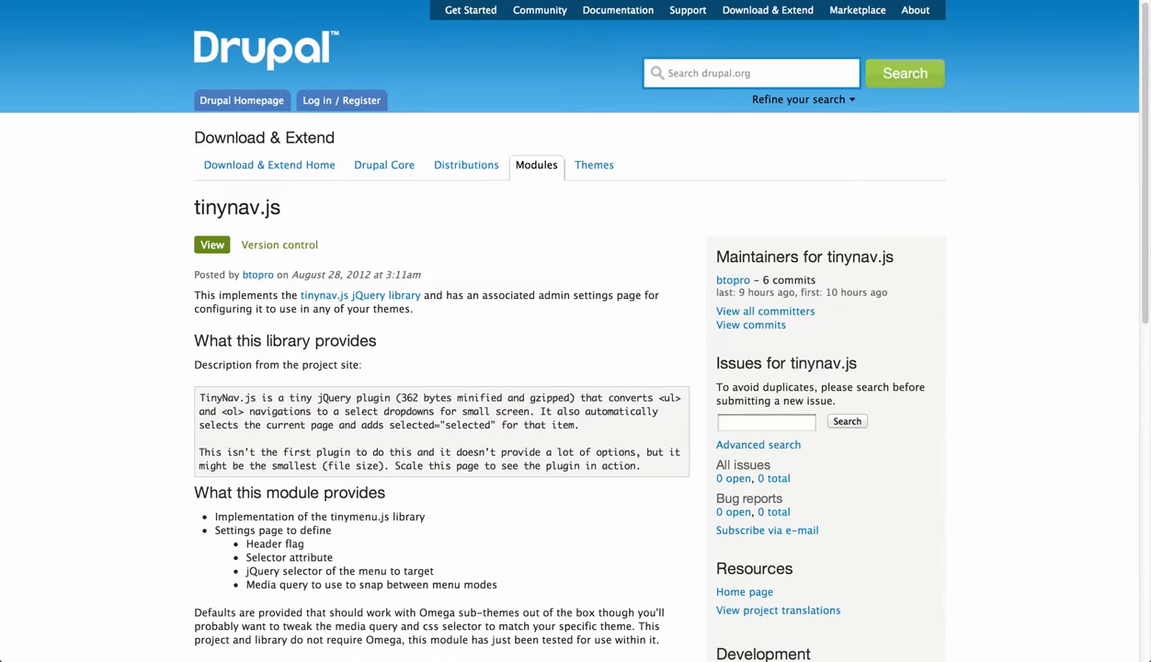
scroll(570, 331, "down", 1)
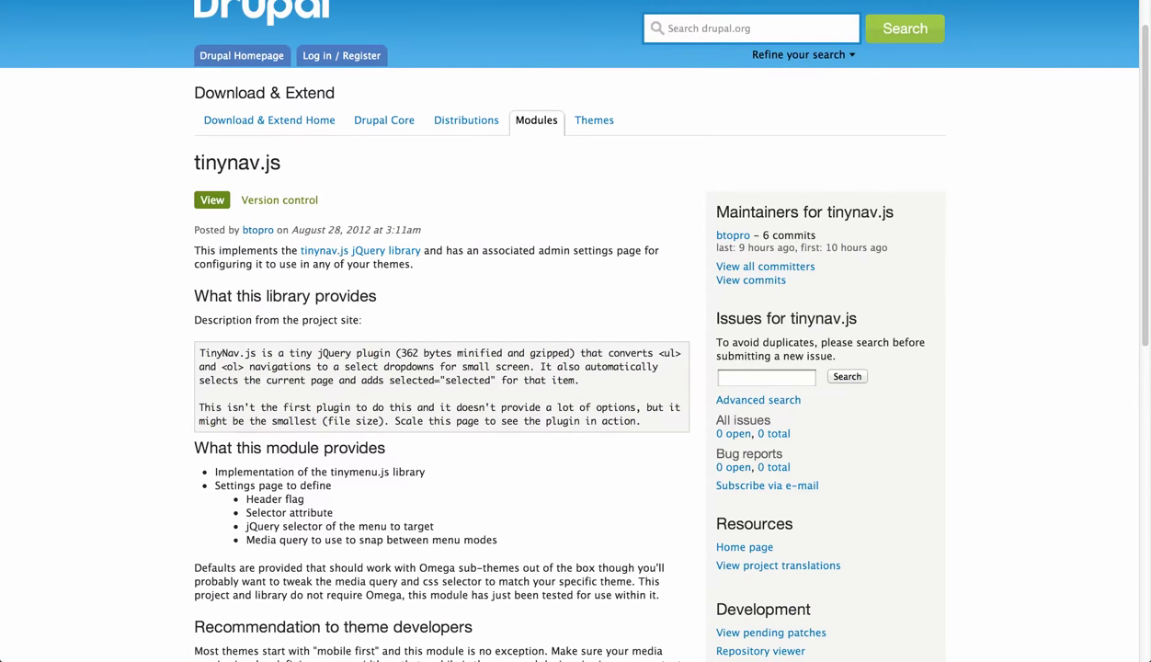
scroll(570, 331, "down", 4)
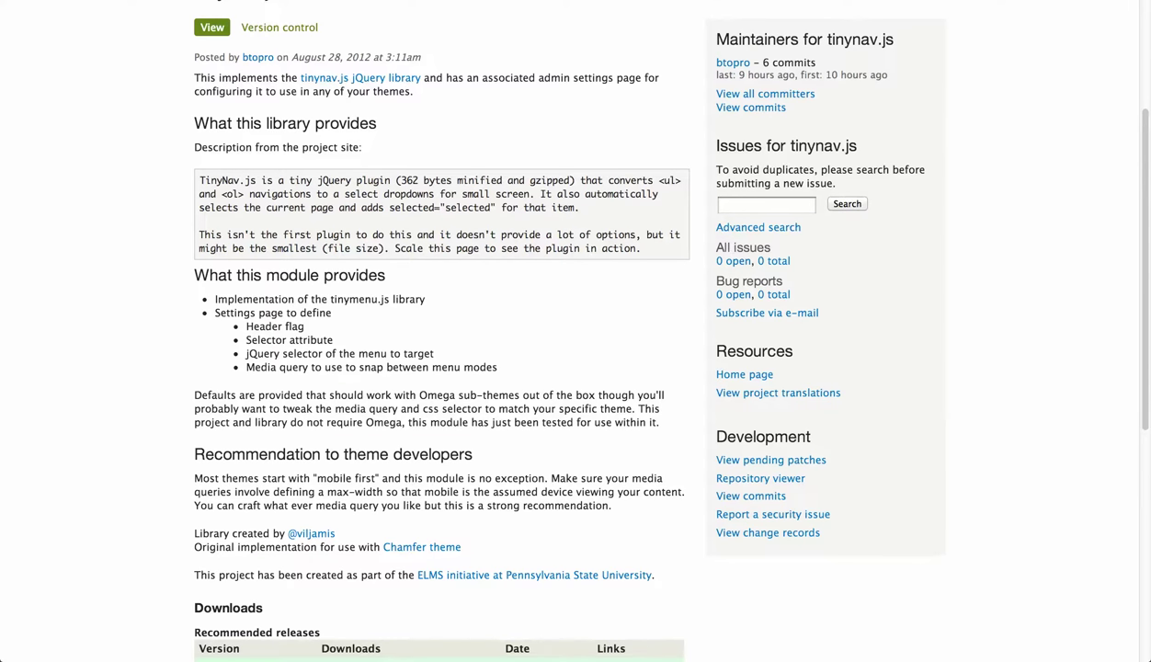
scroll(570, 331, "down", 4)
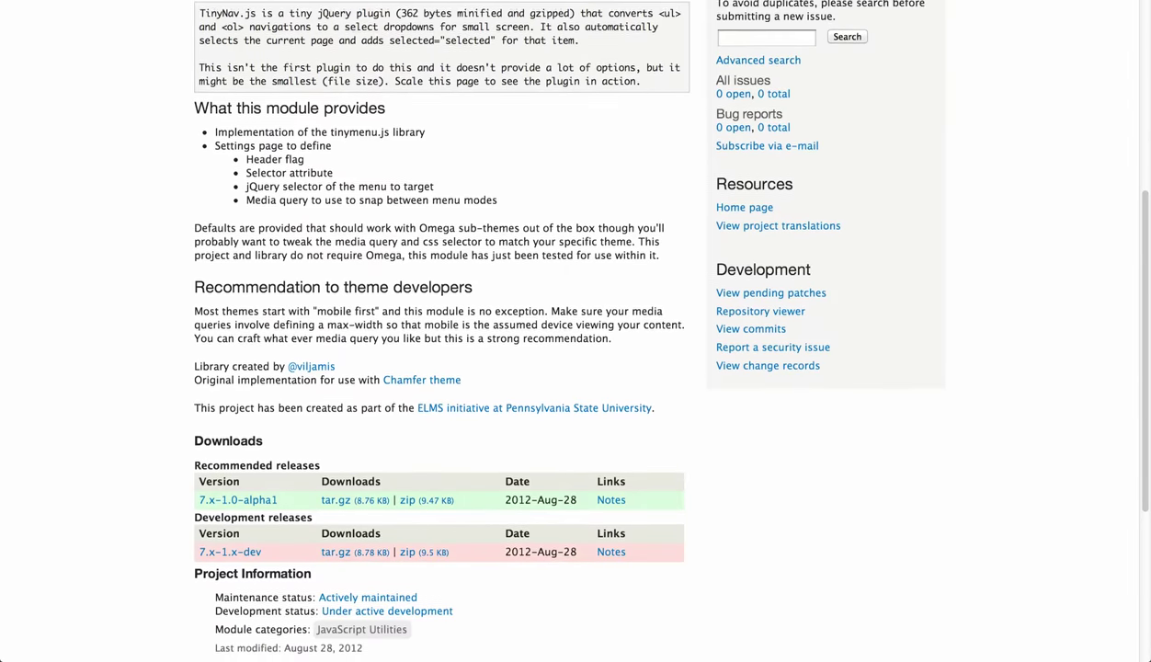
scroll(570, 331, "up", 4)
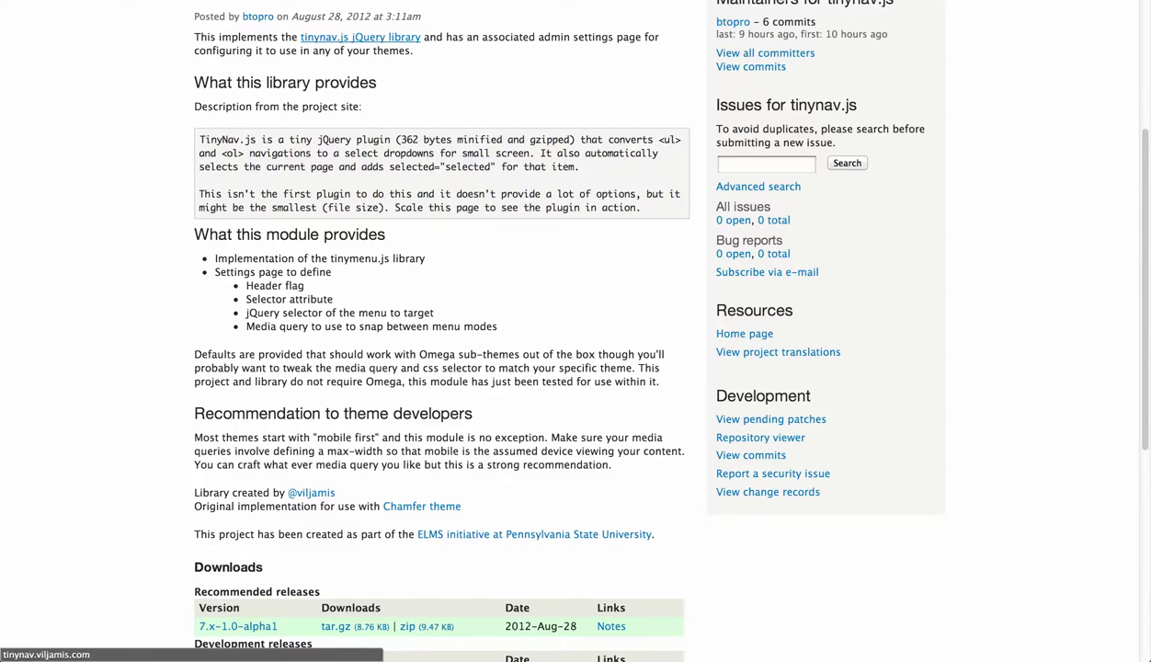
left_click(360, 36)
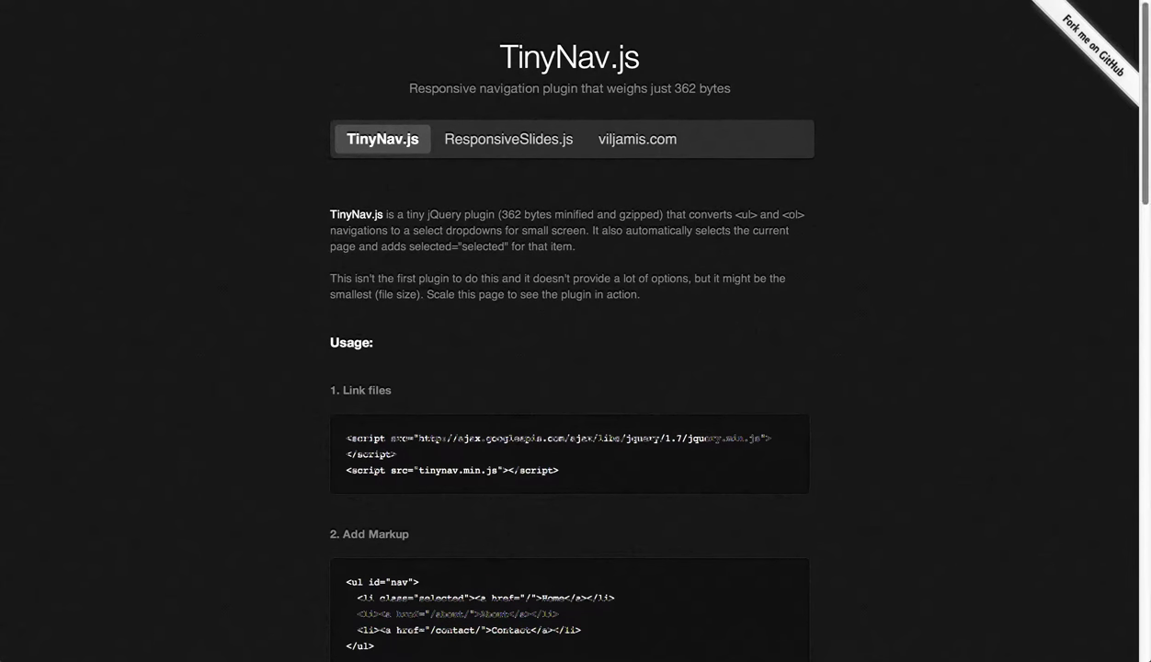
Step: Narrow the browser windows until the GD 100 site's menu collapses into a Navigation dropdown, and inspect that dropdown
left_click_drag(1149, 367, 903, 331)
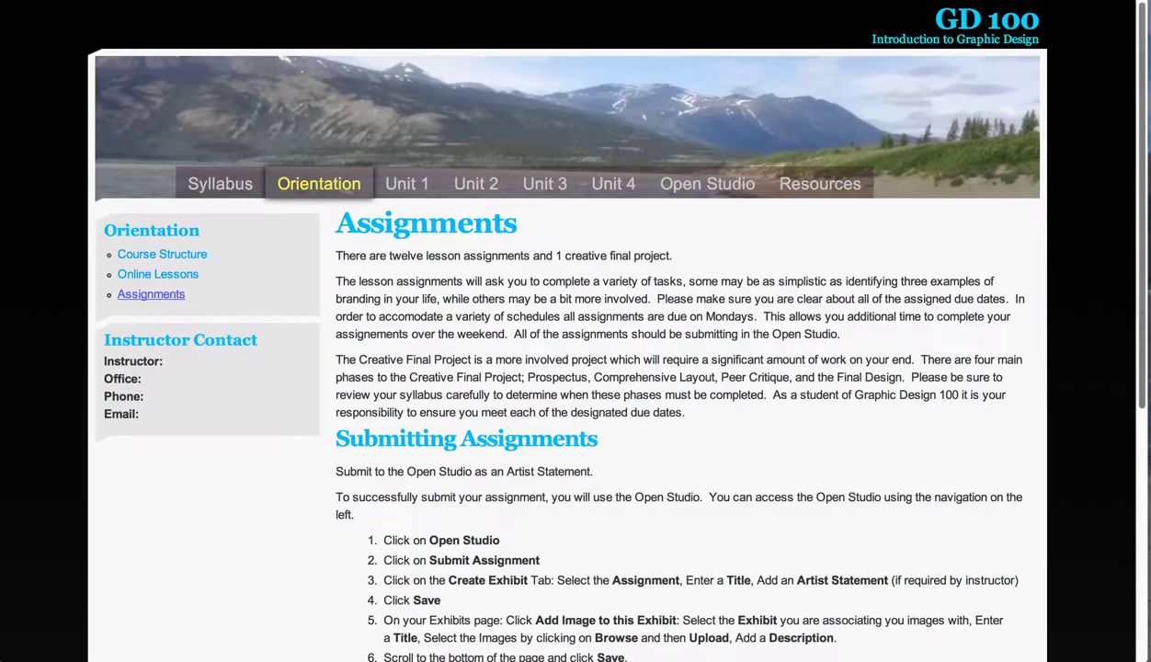
left_click_drag(1149, 331, 784, 331)
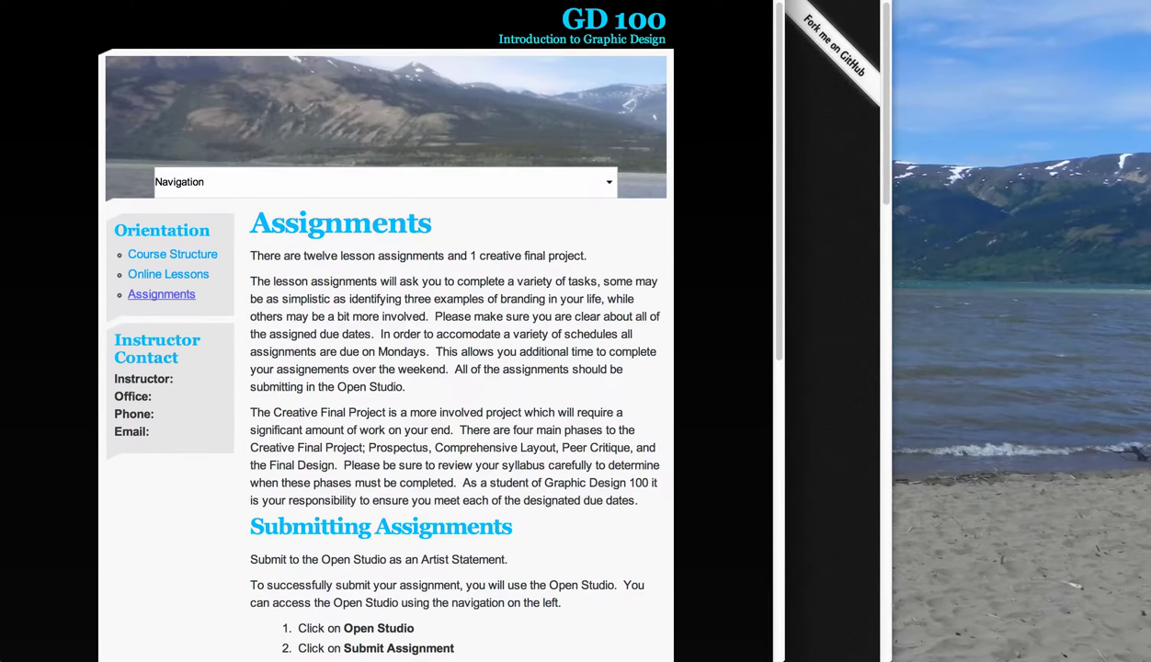
left_click(386, 182)
left_click(699, 321)
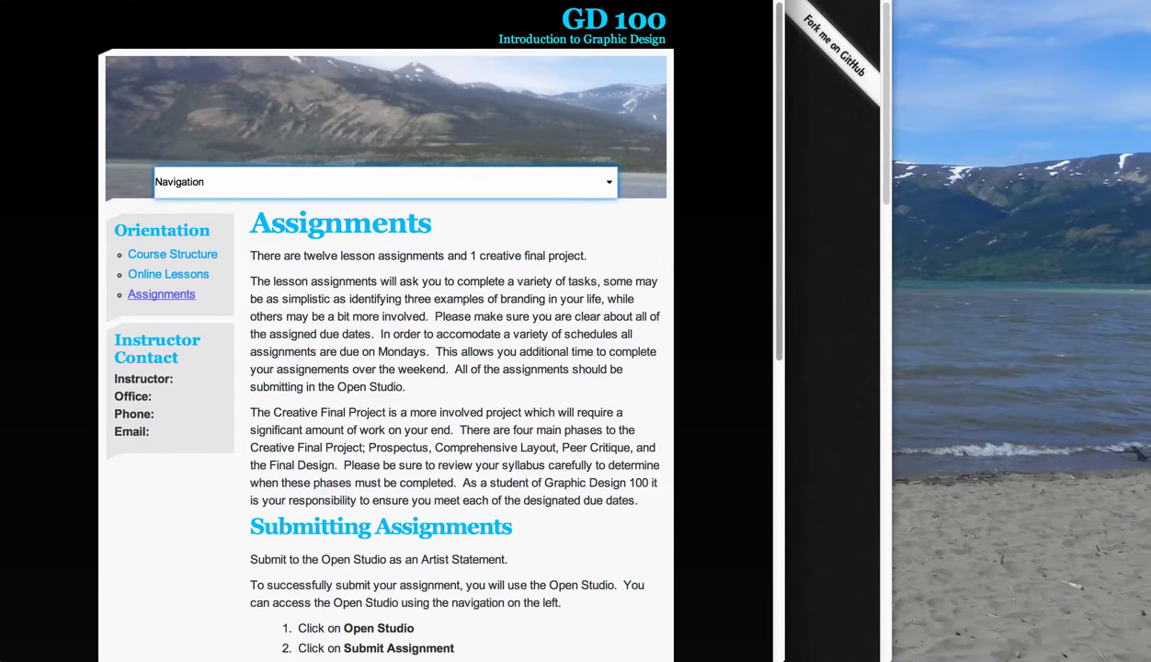
Step: Shrink the GD 100 window in width and height to phone size to check the mobile layout
left_click_drag(785, 331, 313, 331)
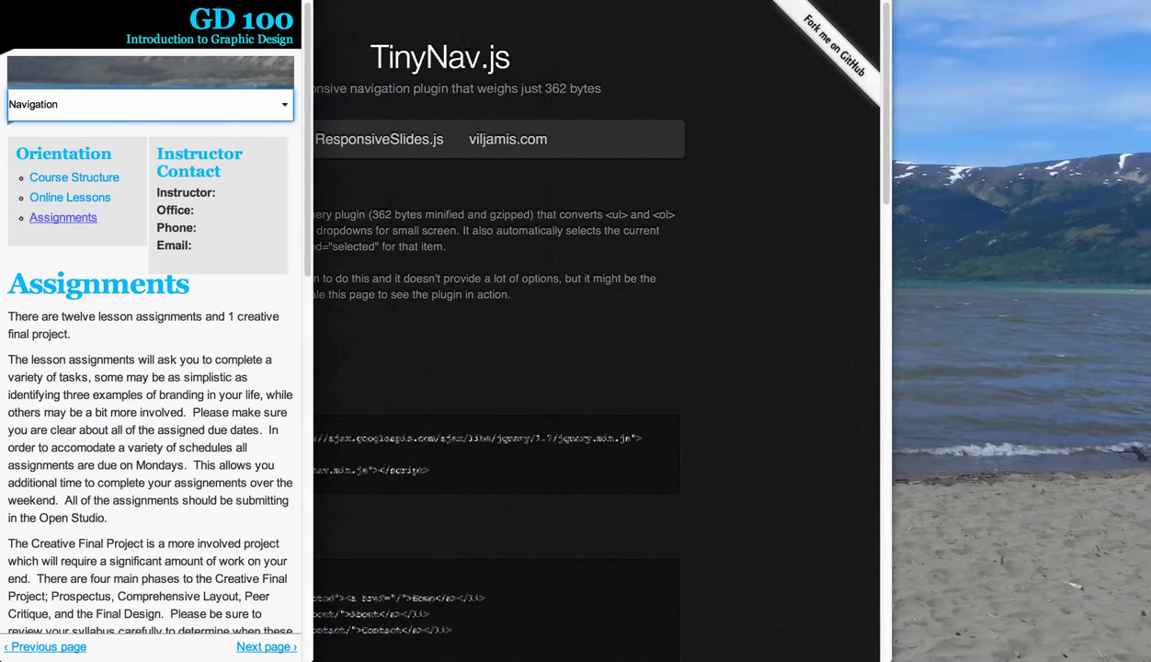
left_click_drag(271, 661, 271, 414)
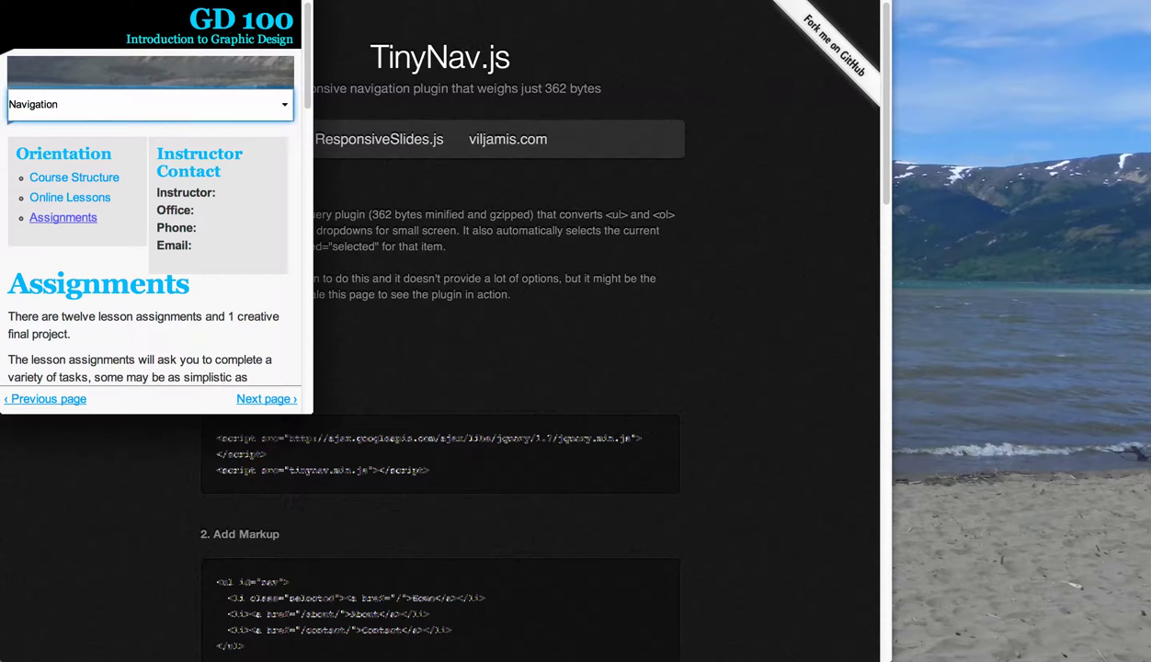
scroll(149, 257, "down", 3)
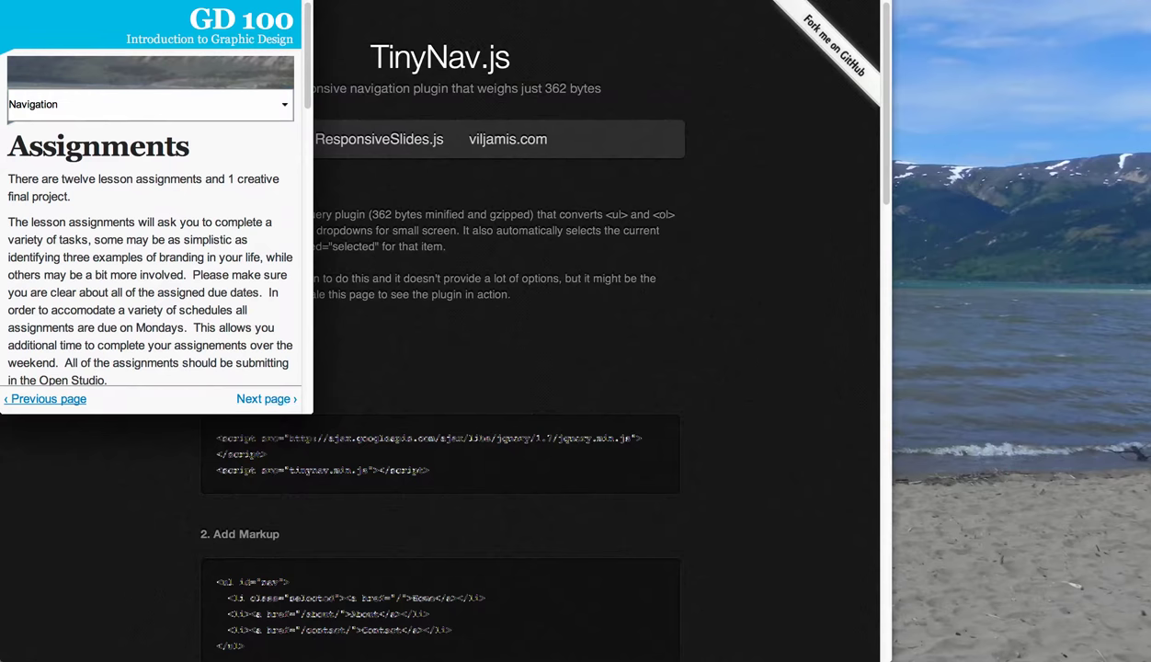
Step: Page back and forth through the GD 100 orientation pages in the mobile layout and read down the Online Lessons page
left_click(267, 399)
left_click(46, 399)
left_click(46, 399)
left_click(45, 398)
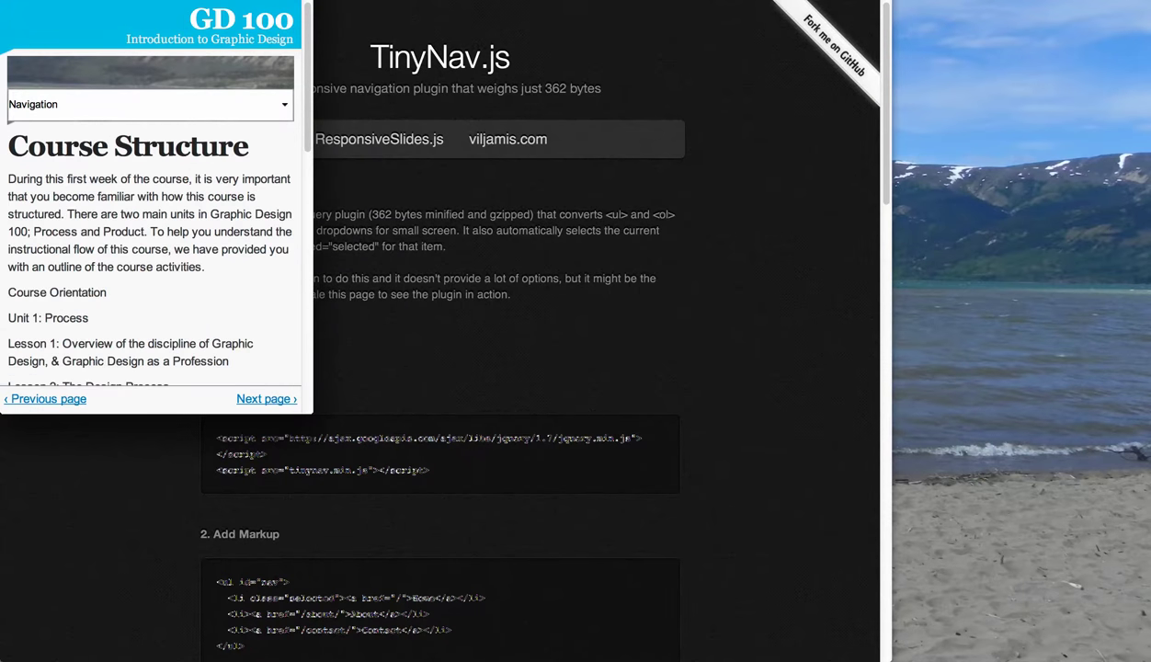
left_click(45, 398)
left_click(266, 398)
left_click(266, 399)
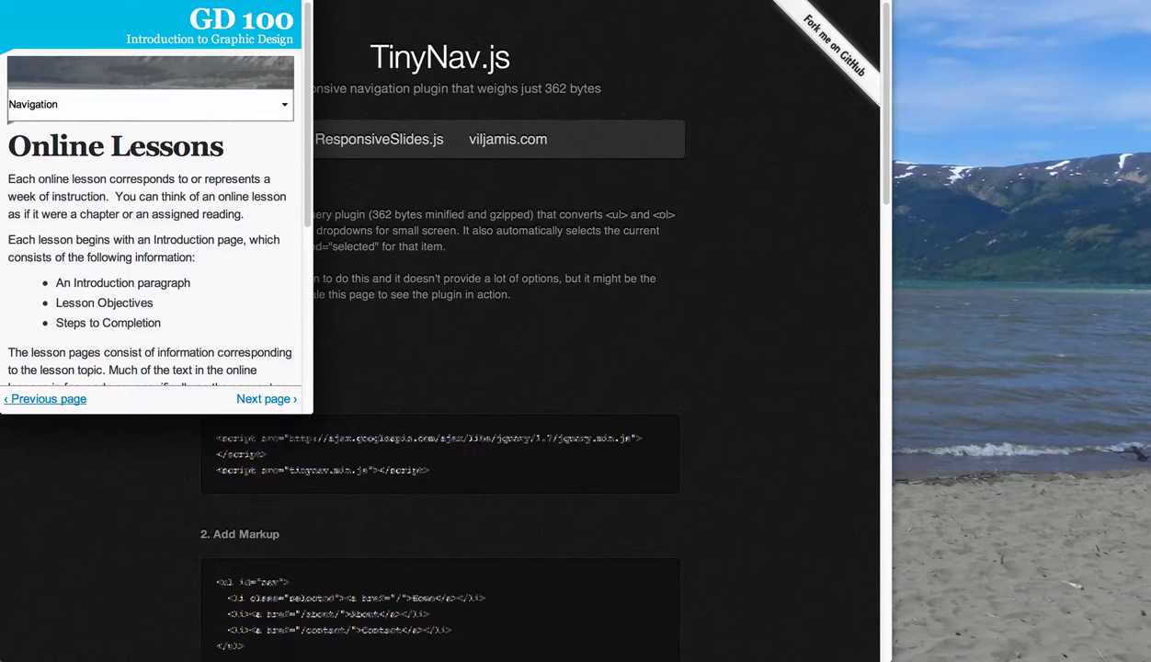
scroll(152, 221, "down", 3)
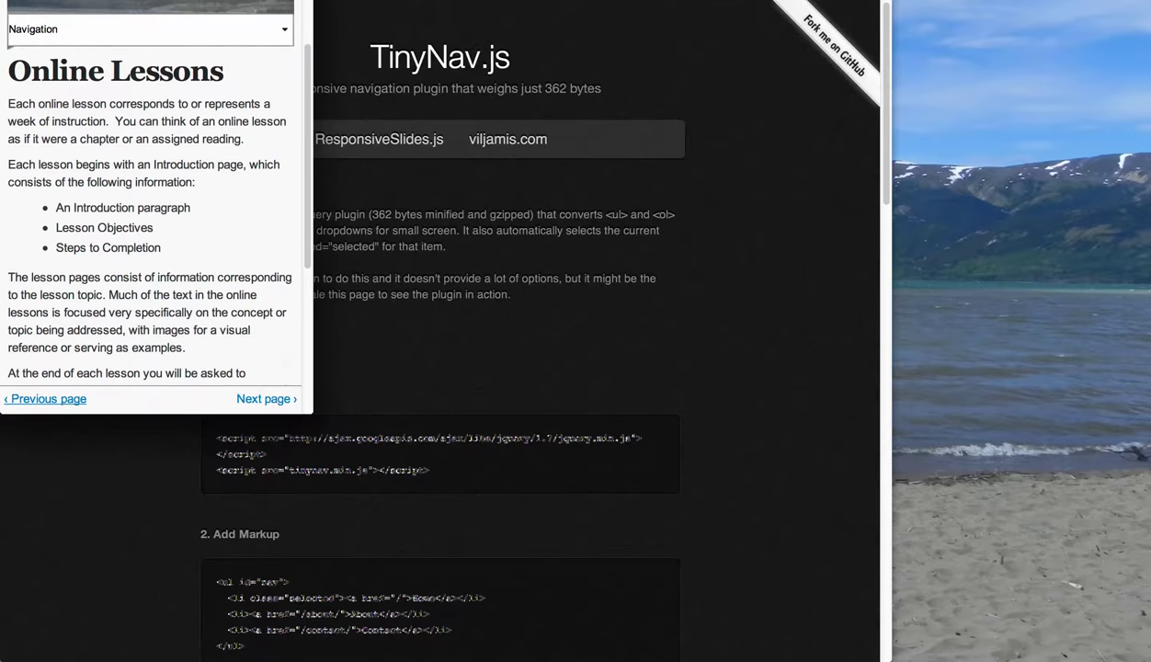
scroll(249, 401, "down", 5)
scroll(248, 401, "up", 8)
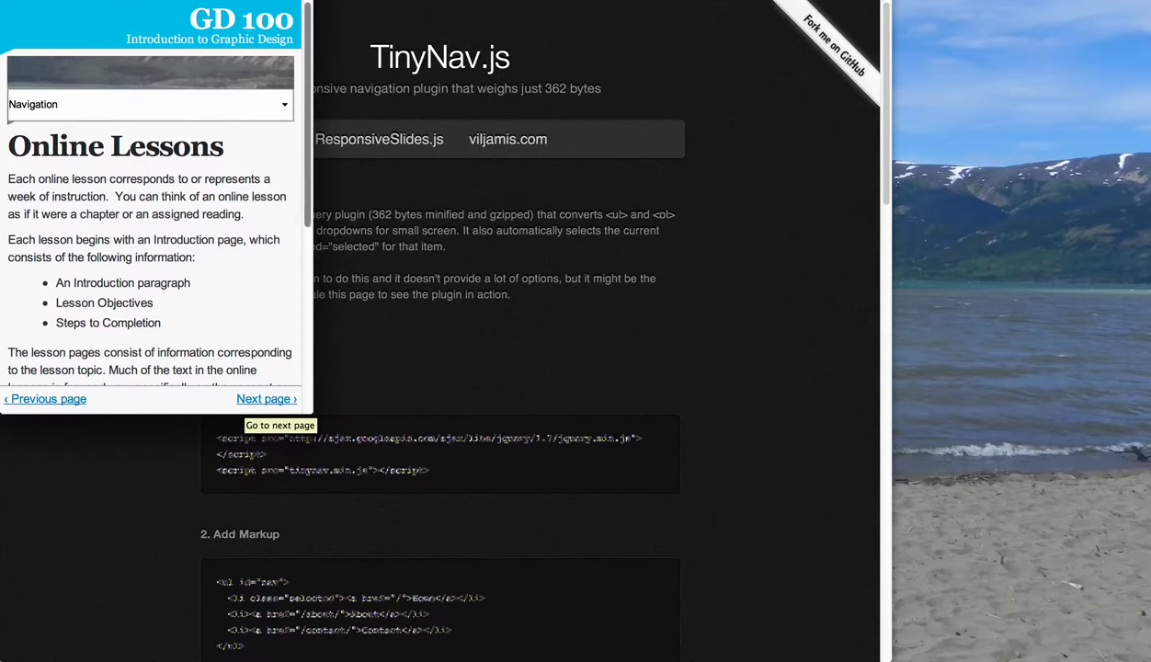
Step: Enlarge the GD 100 window back to desktop size and switch to the tinynav.js module page in Google Chrome
left_click_drag(311, 412, 678, 527)
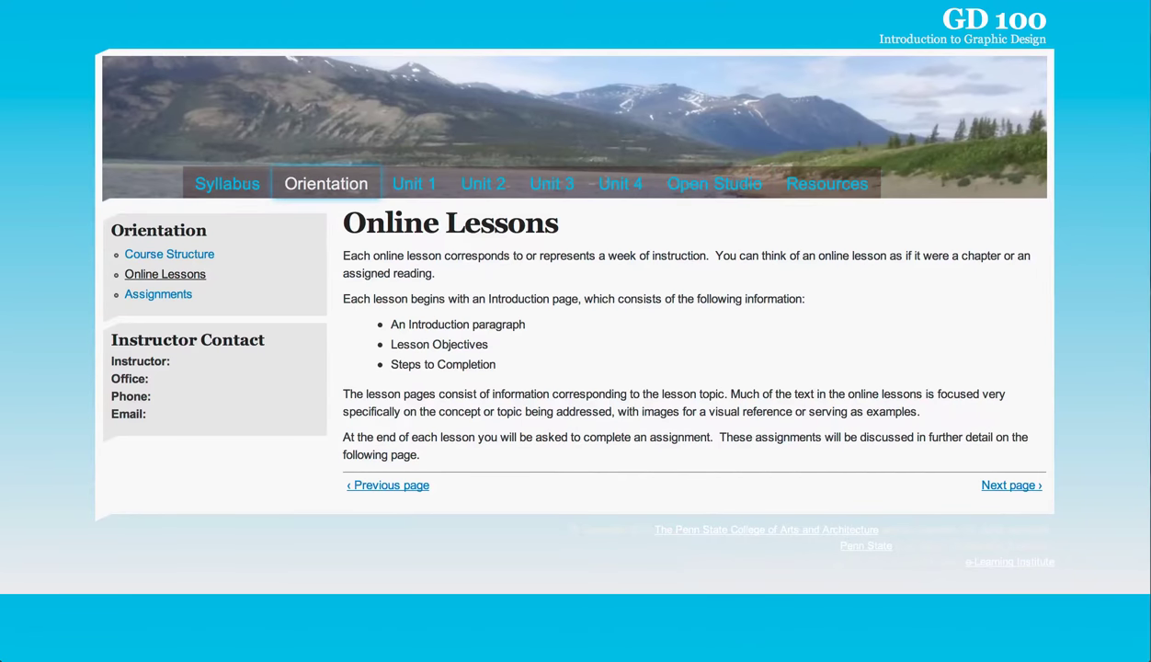
key("ctrl+Up")
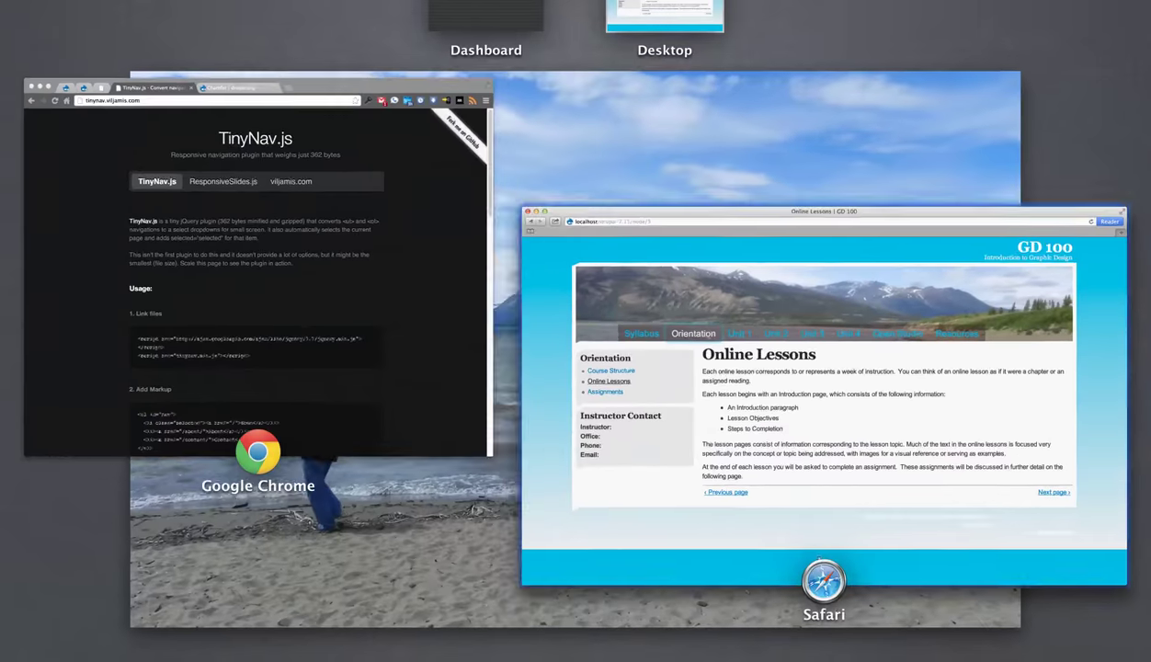
left_click(263, 276)
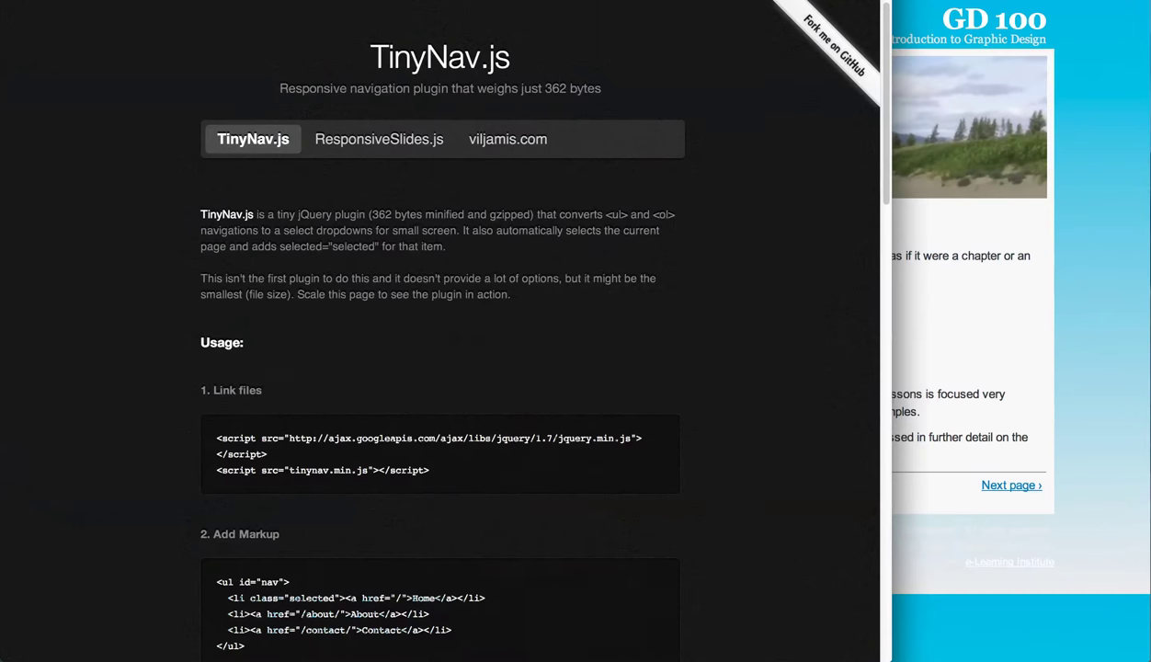
key("ctrl+Tab")
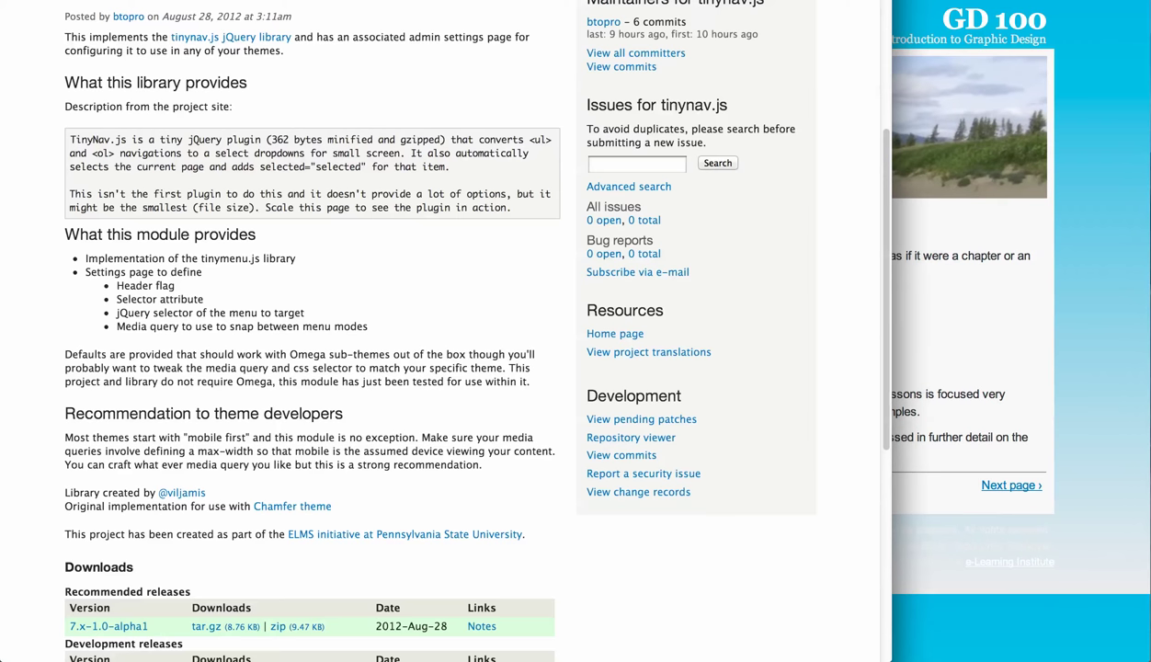
scroll(460, 331, "up", 3)
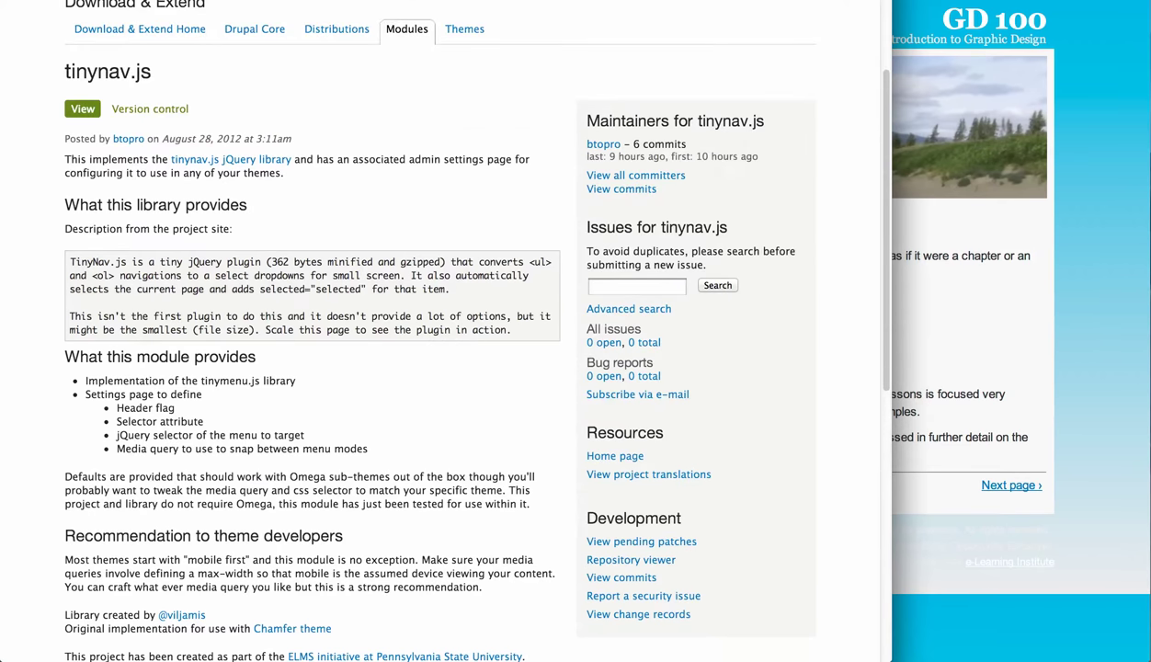
Step: Show the module list of the local Drupal site and filter it by "tiny"
key("ctrl+Tab")
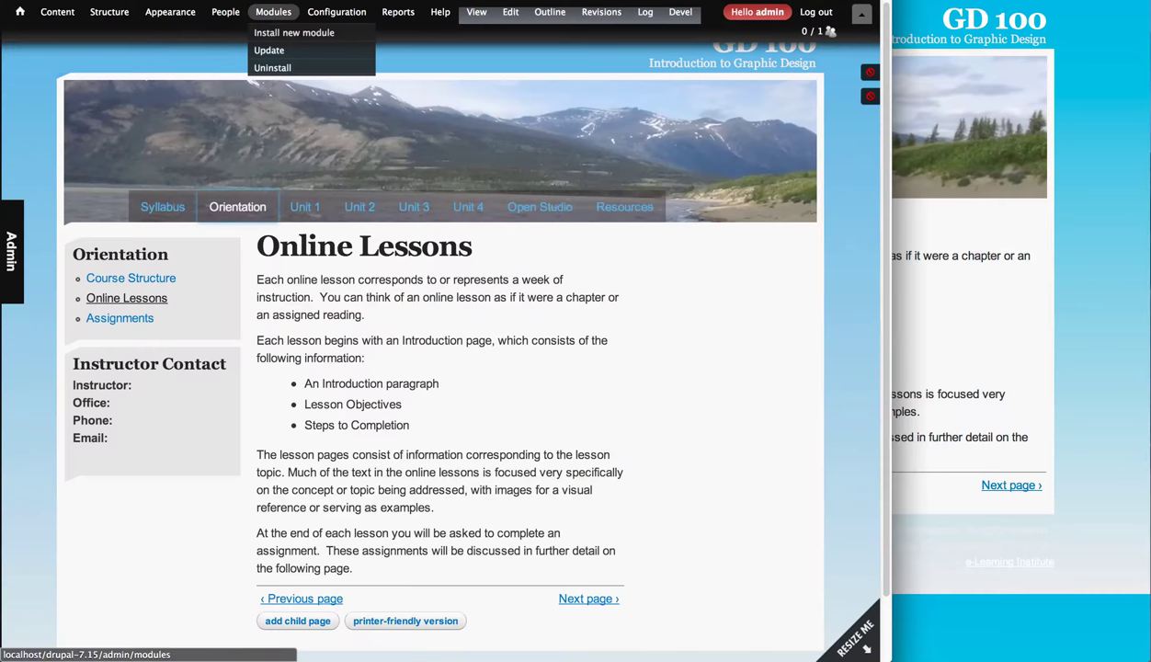
left_click(273, 12)
mouse_move(407, 33)
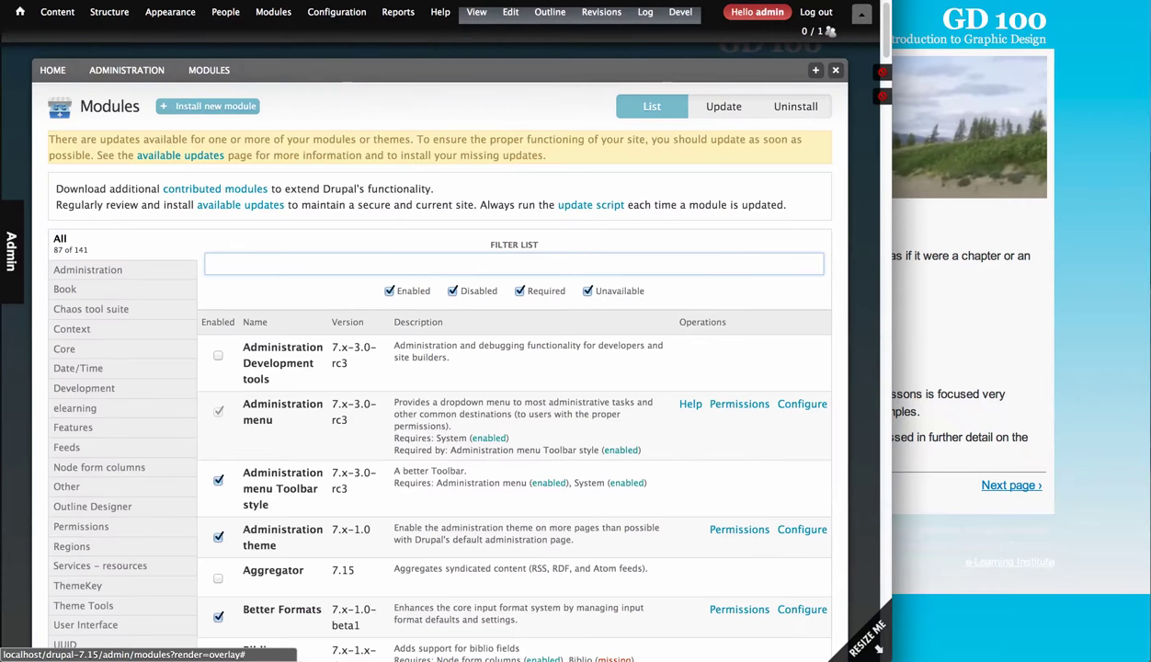
type("tiny")
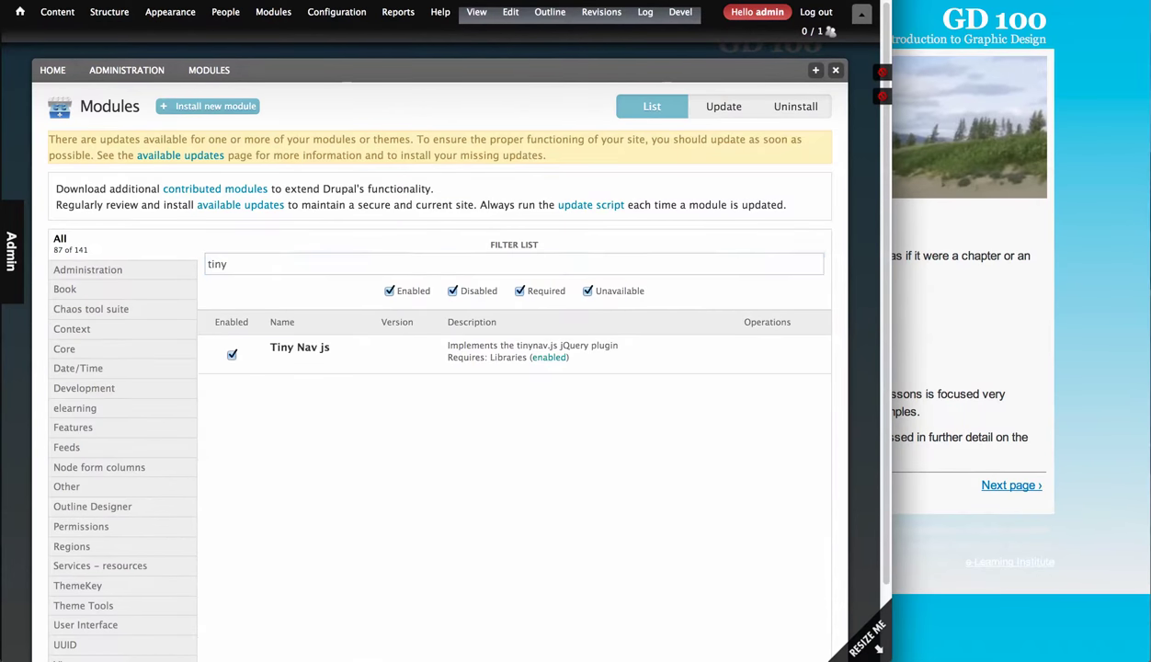
Step: Open the tinynav.js user interface configuration and examine the CSS / jQuery selector
mouse_move(336, 12)
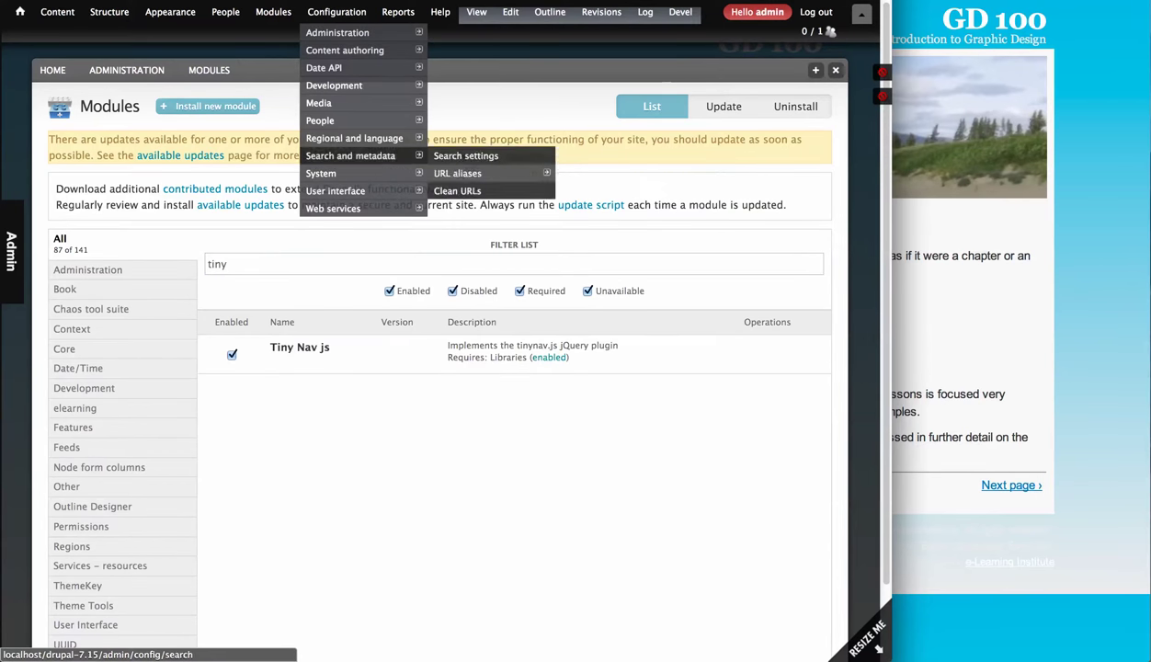
mouse_move(335, 190)
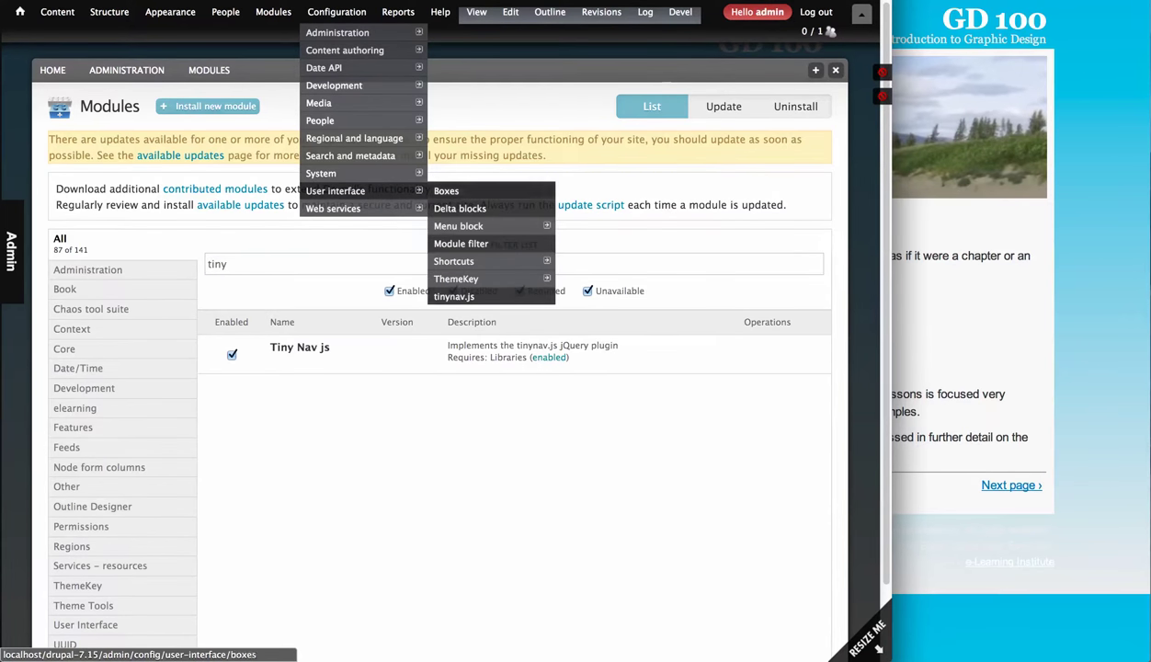
left_click(454, 296)
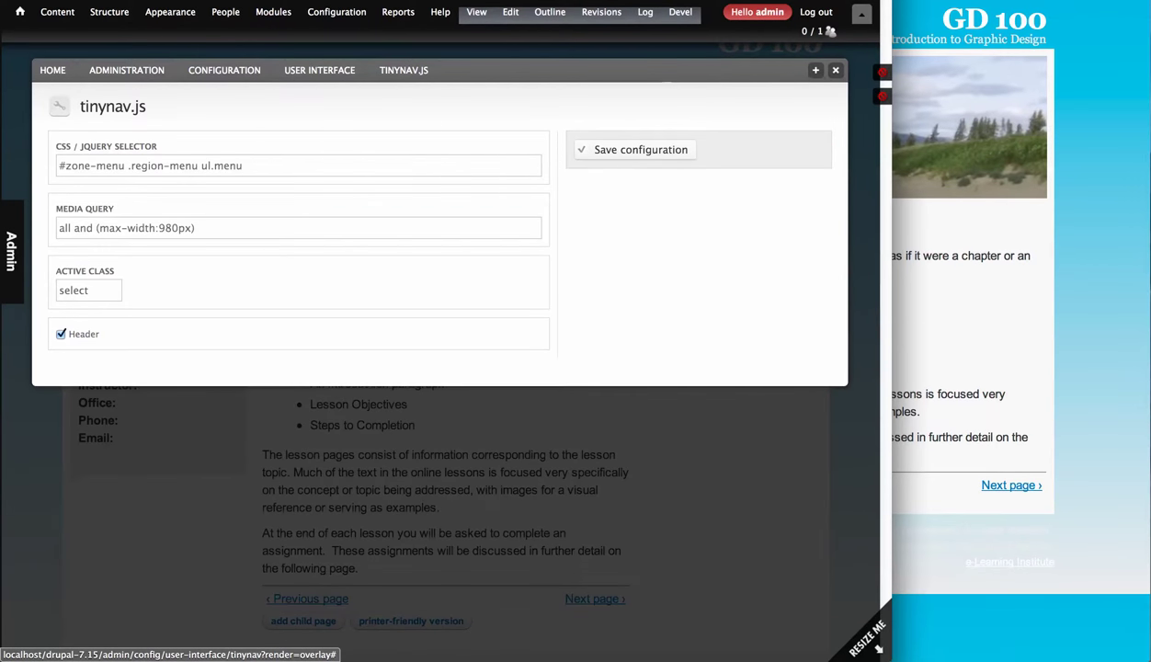
left_click(299, 166)
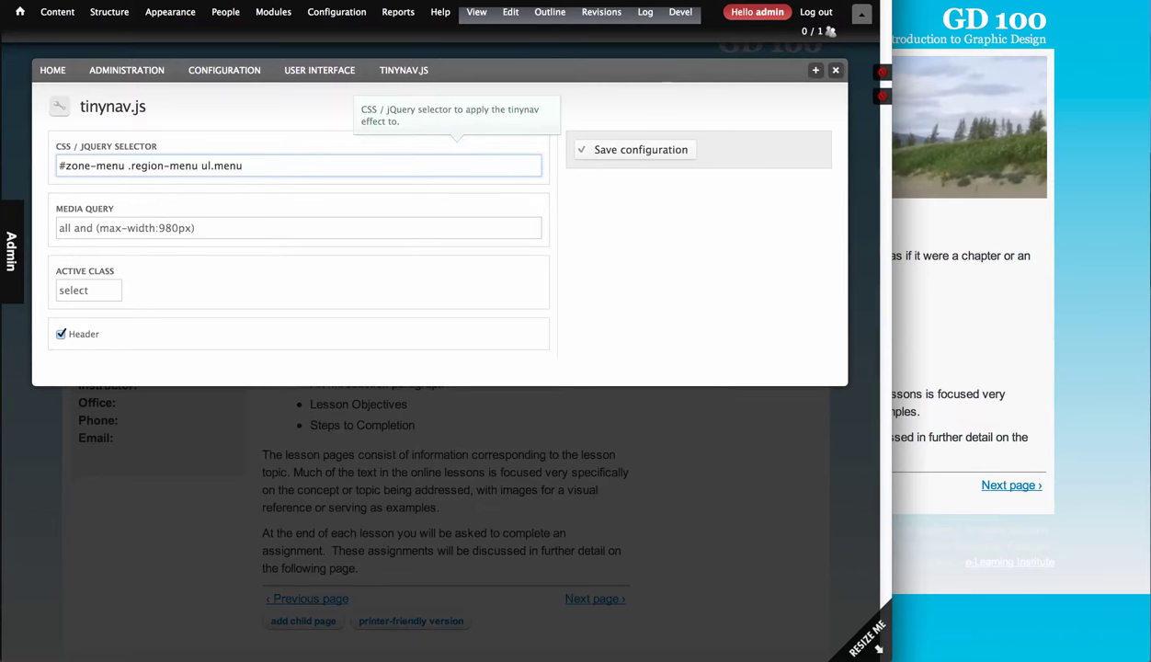
left_click_drag(242, 166, 59, 167)
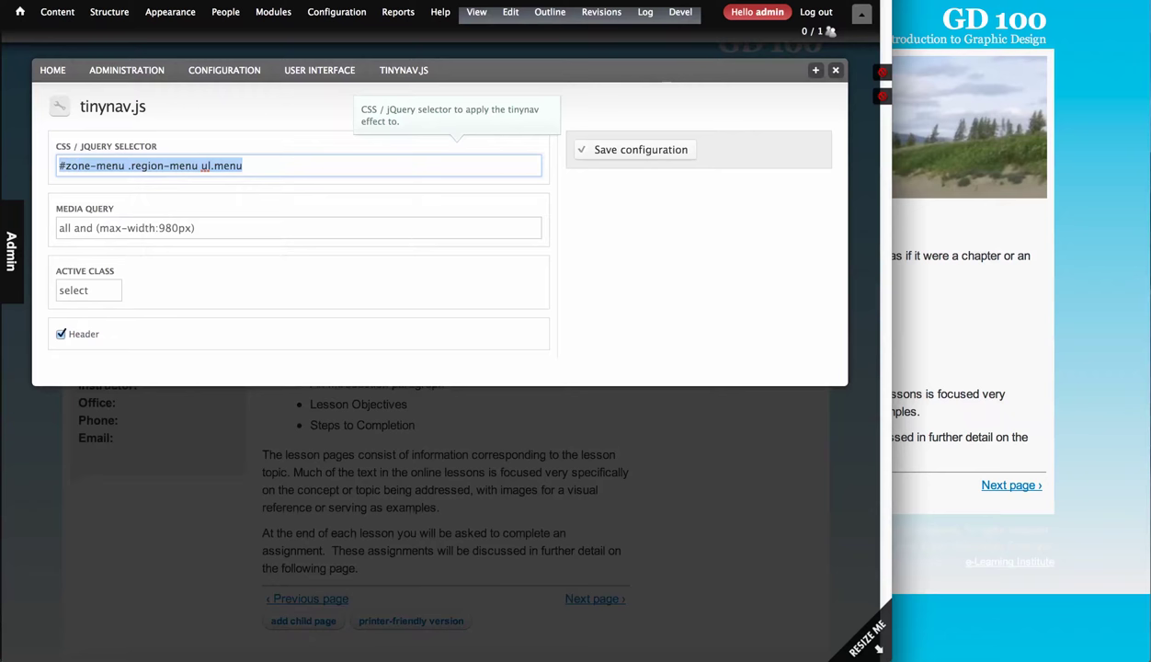
left_click(243, 167)
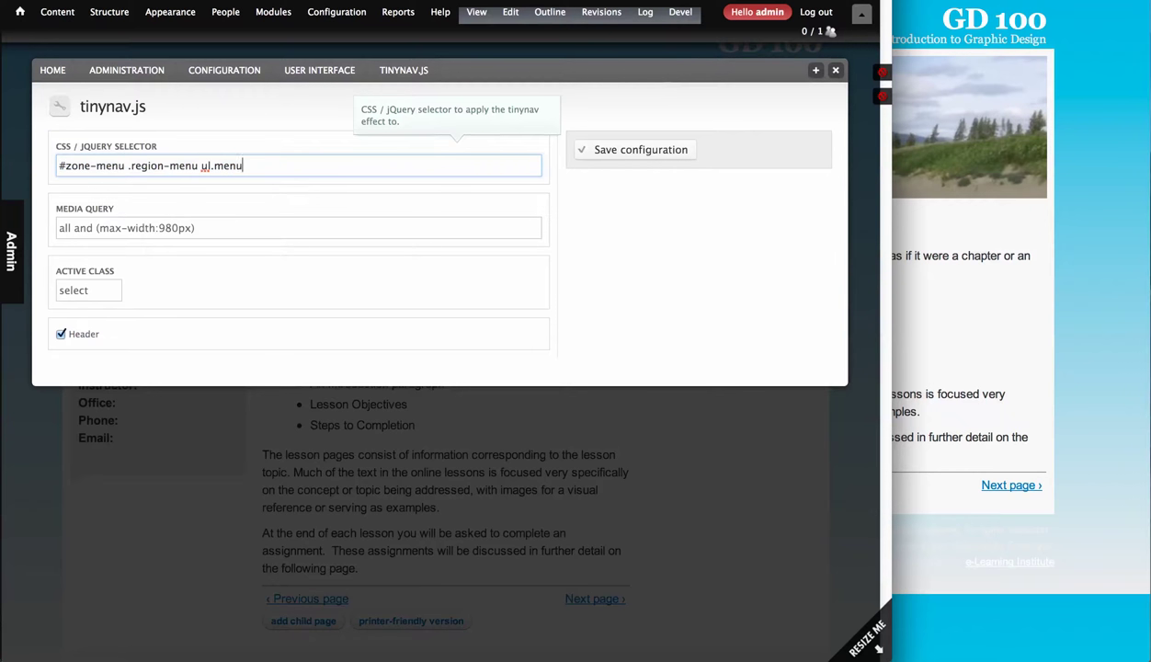
Step: Examine the media type and max-width parts of the media query alongside the selector in the tinynav.js settings
left_click_drag(71, 228, 137, 229)
left_click(192, 228)
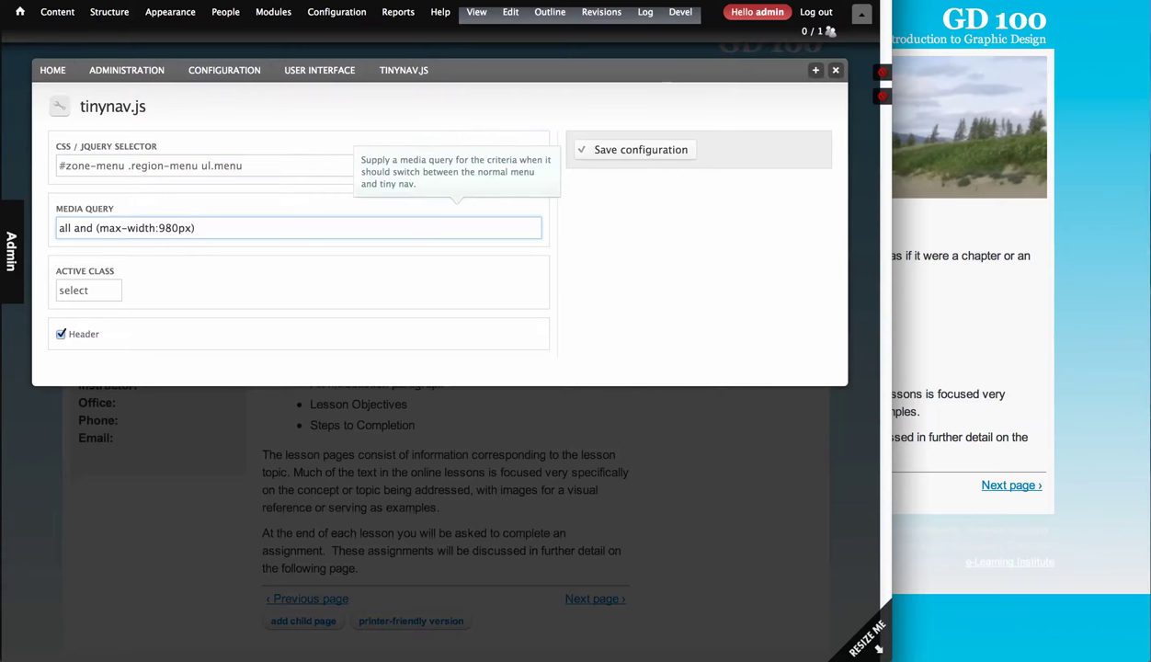
left_click_drag(99, 228, 149, 228)
double_click(175, 228)
left_click(197, 228)
key("shift+Tab")
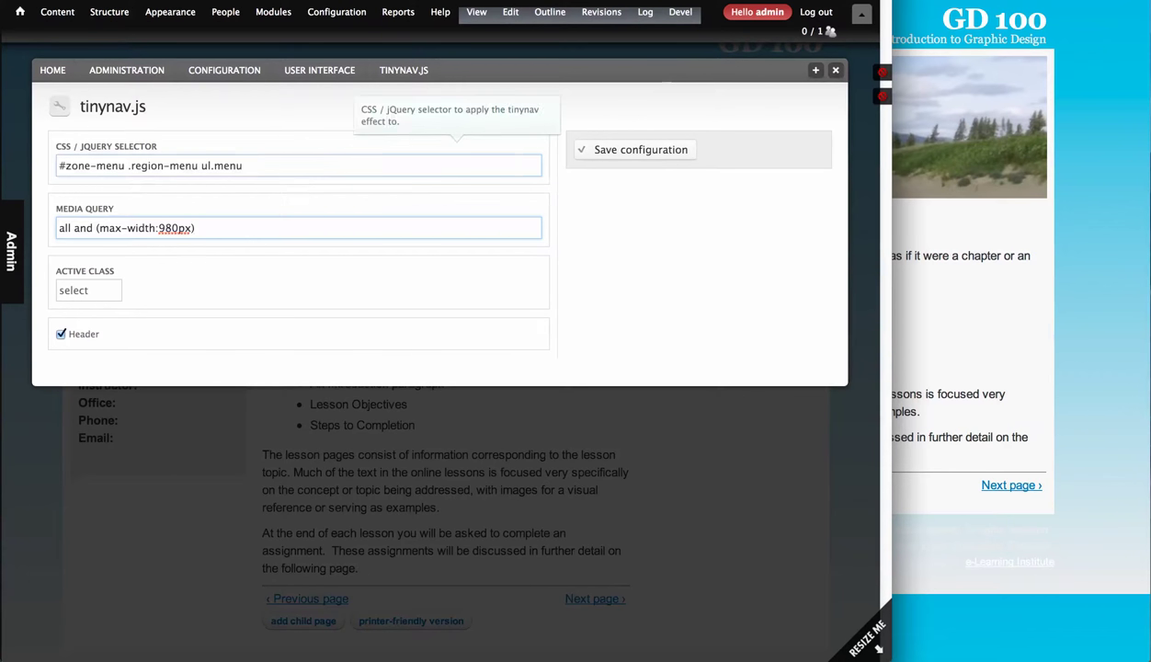
key("Tab")
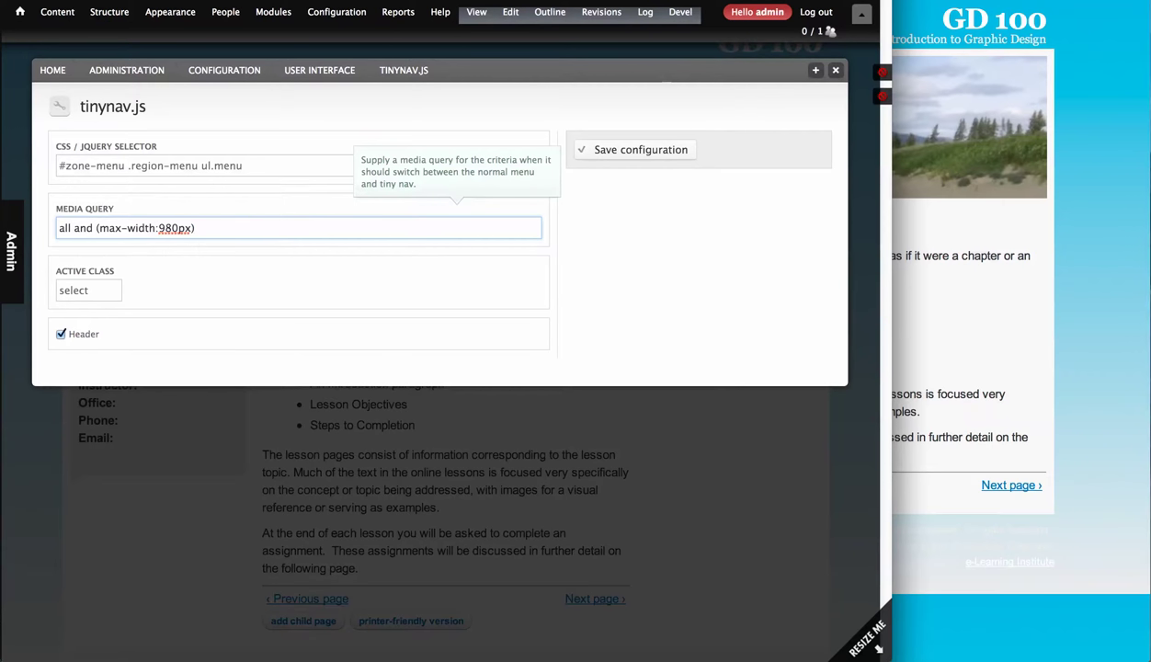
Step: Examine the media query, active class and header options in the tinynav.js settings, and close the settings overlay
left_click_drag(196, 228, 57, 228)
key("Right")
left_click(90, 291)
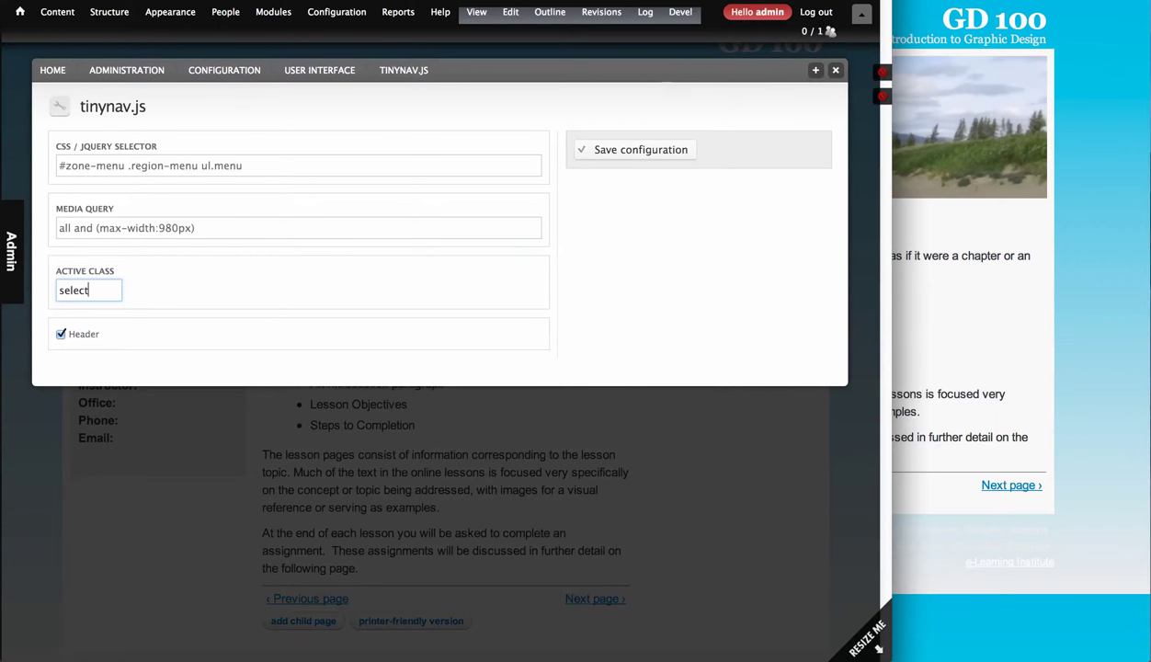
mouse_move(83, 334)
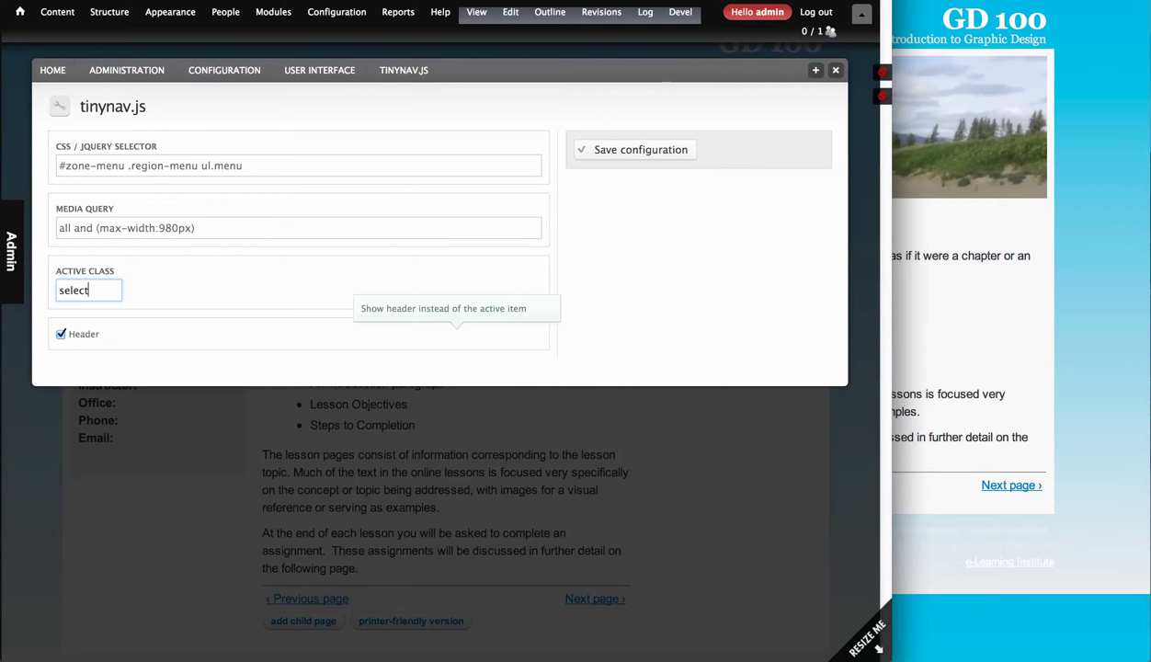
mouse_move(90, 291)
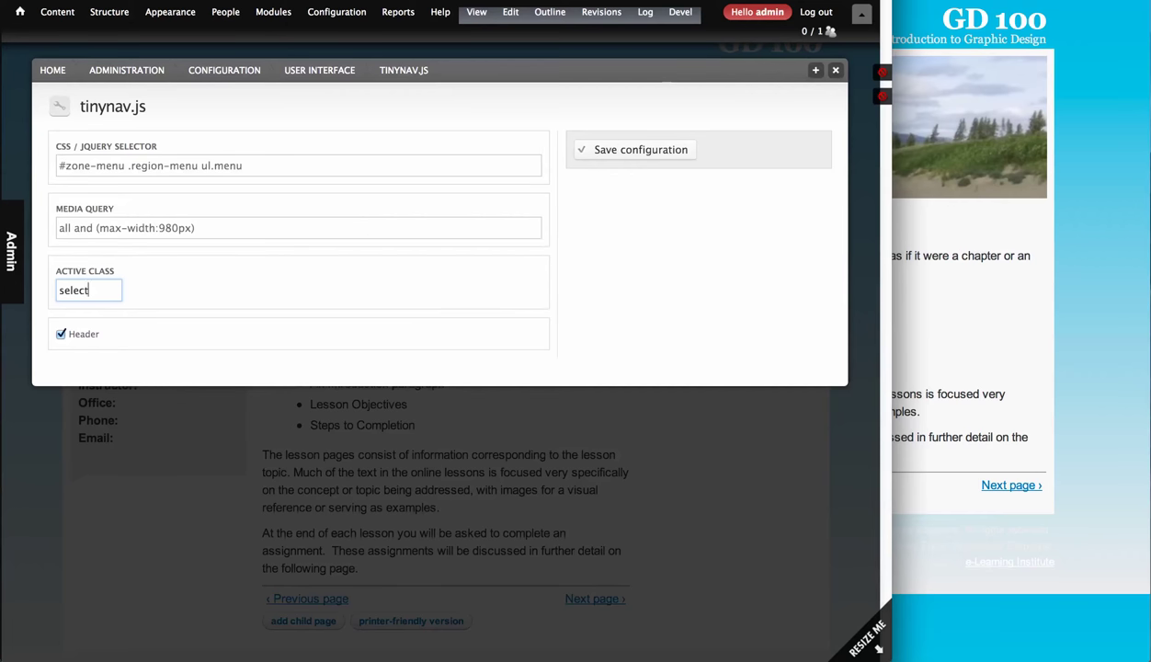
left_click(635, 283)
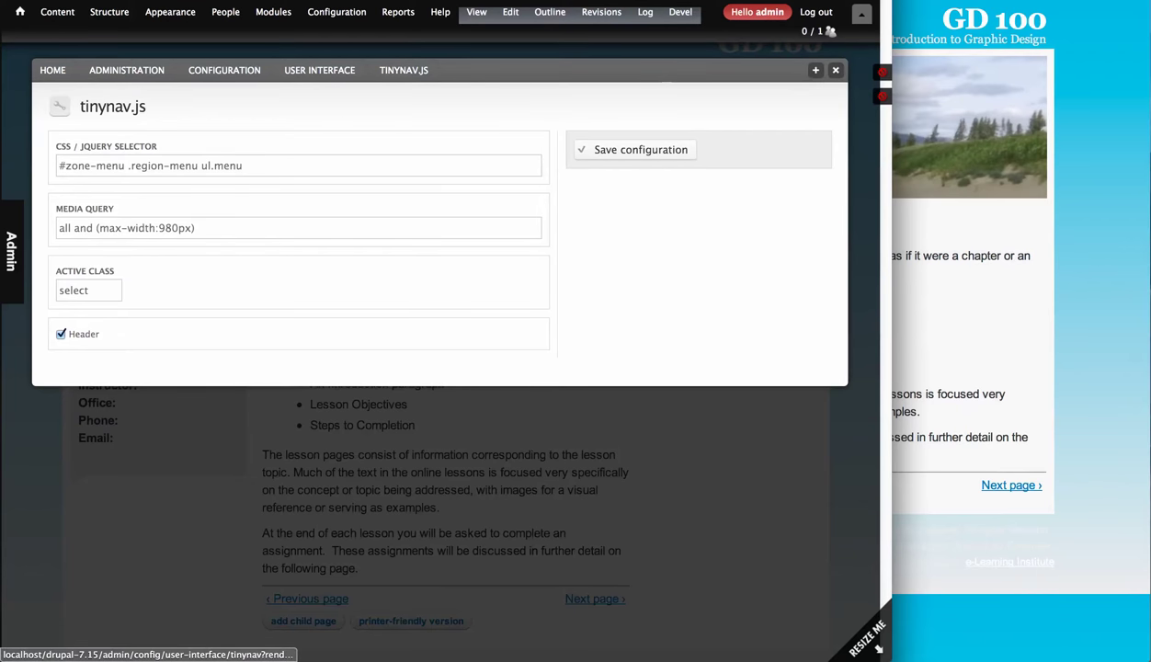
left_click(836, 70)
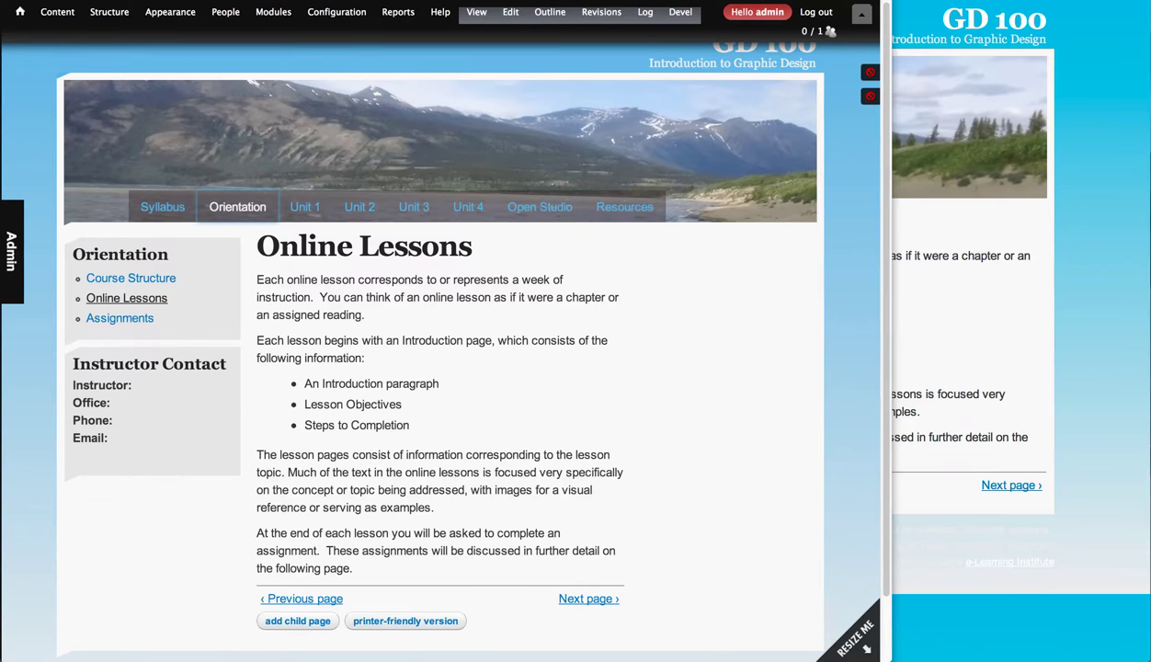
Step: Switch to tinynav.module in Dreamweaver and examine the default-state and media-query CSS rules in the tinynav_init function
key("super+Tab")
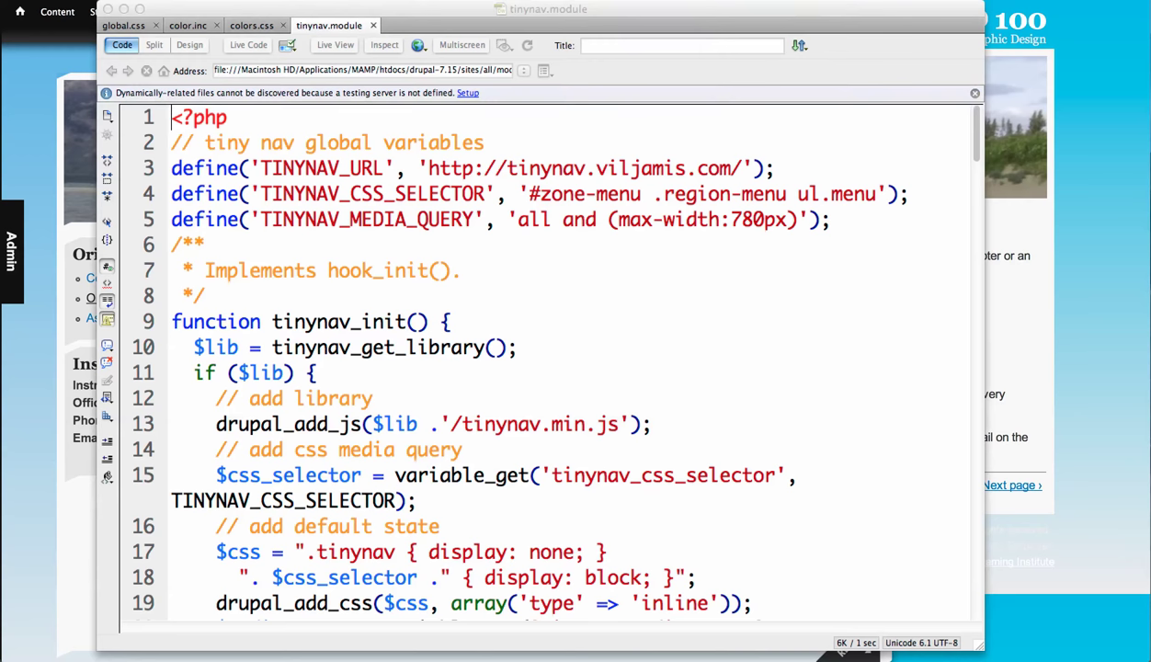
left_click(461, 270)
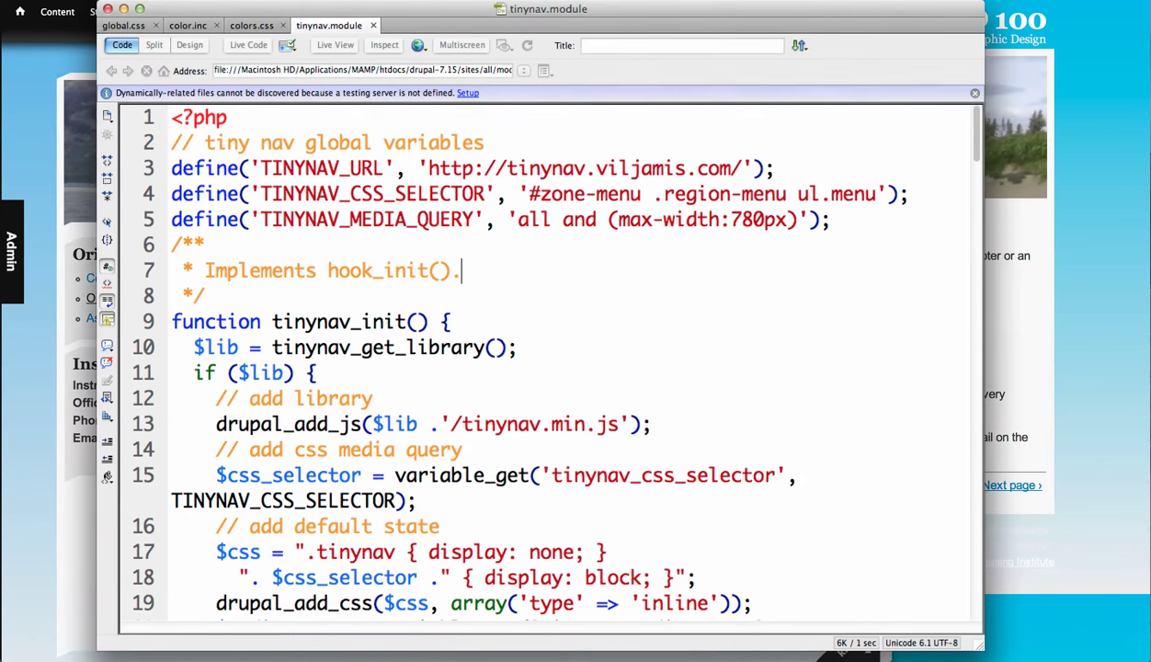
scroll(550, 363, "down", 5)
scroll(550, 363, "up", 3)
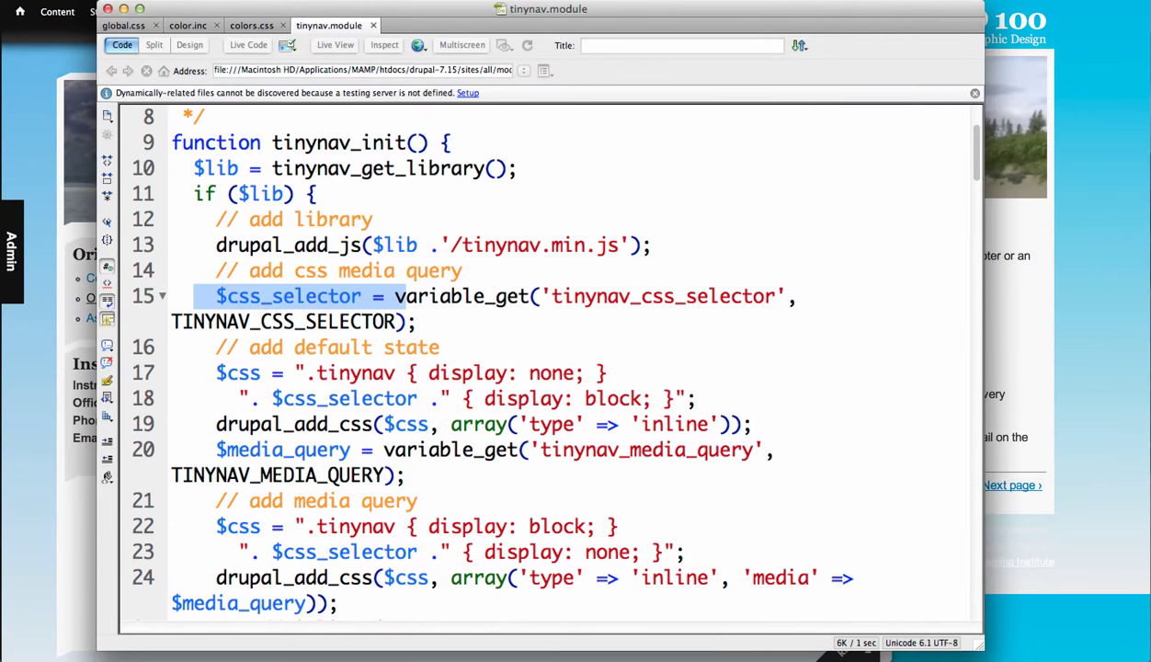
scroll(543, 368, "down", 3)
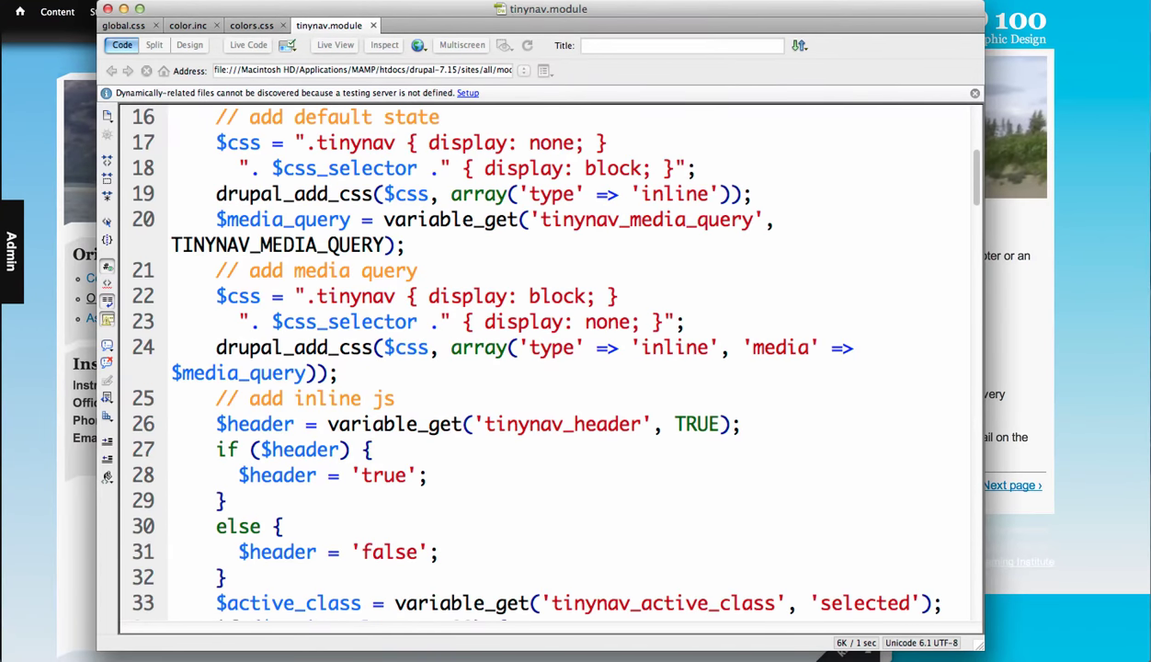
left_click_drag(217, 144, 685, 168)
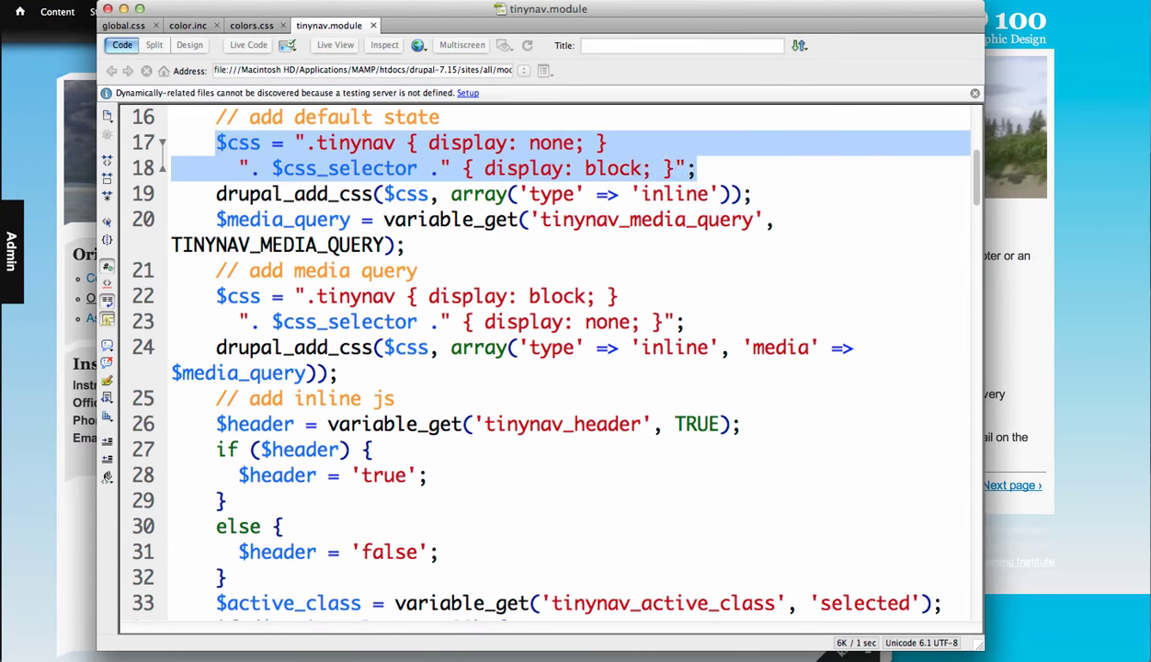
left_click(685, 170)
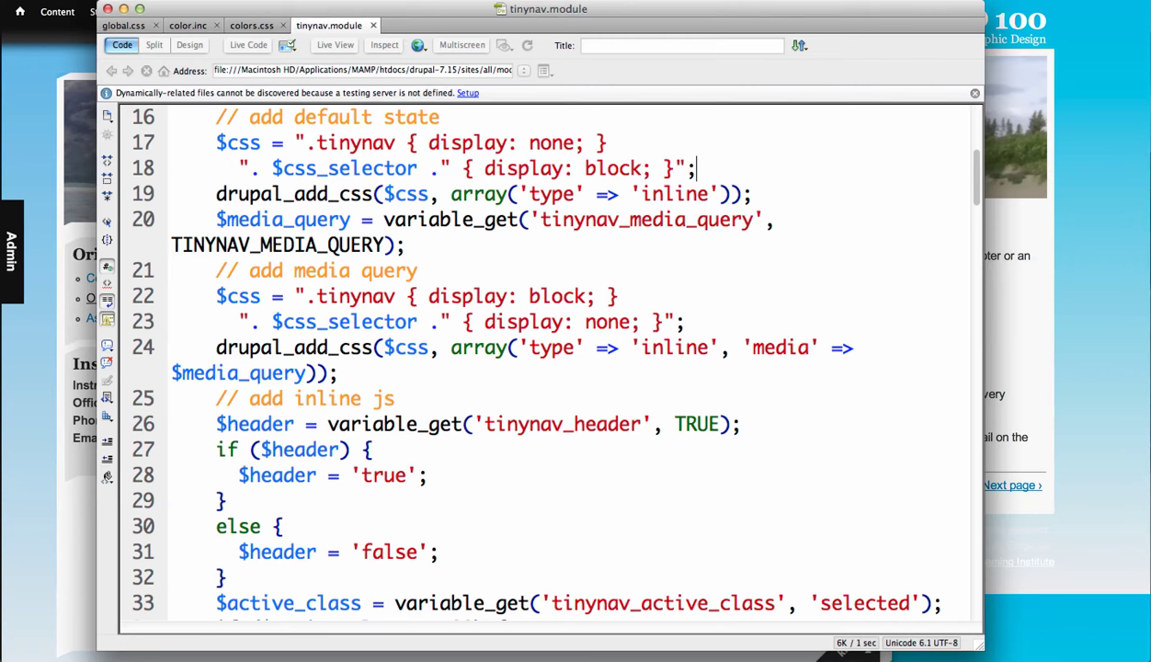
double_click(356, 296)
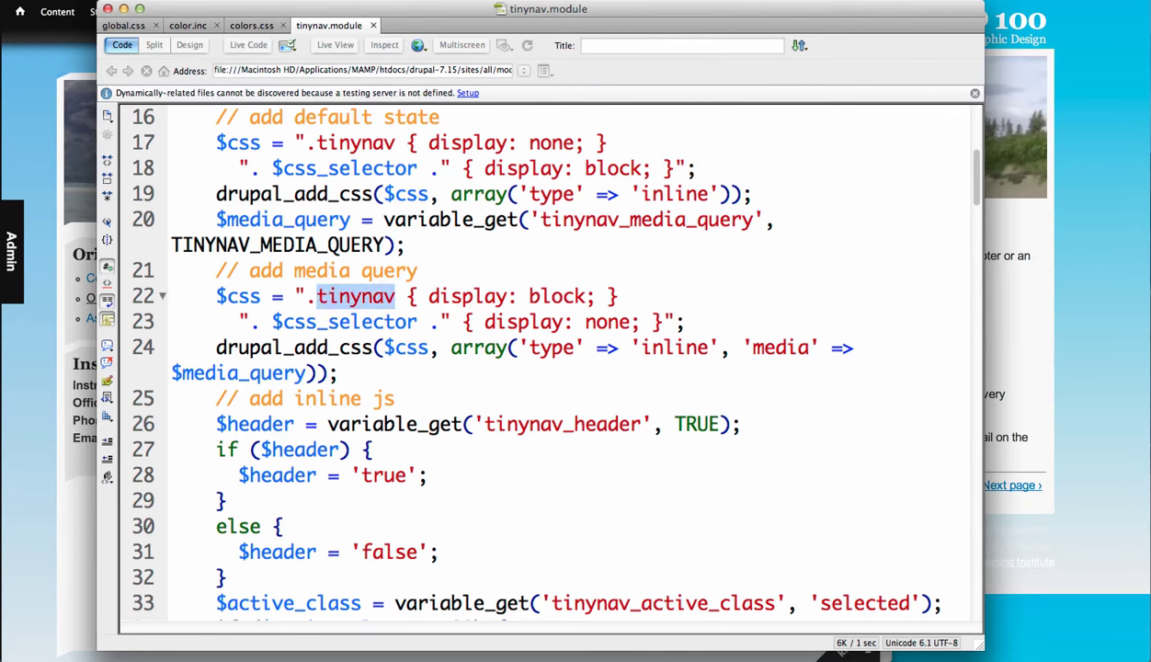
left_click(529, 143)
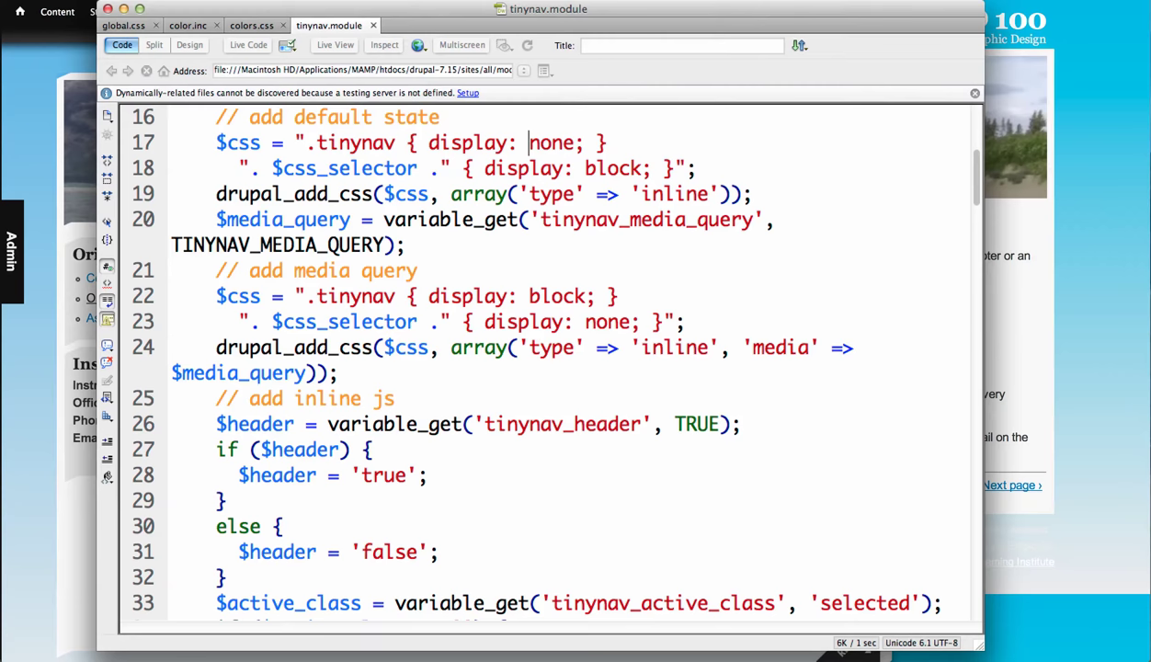
Step: Read through the inline jQuery, menu, settings form and variable definitions to the end of tinynav.module
scroll(543, 368, "down", 3)
scroll(542, 368, "down", 3)
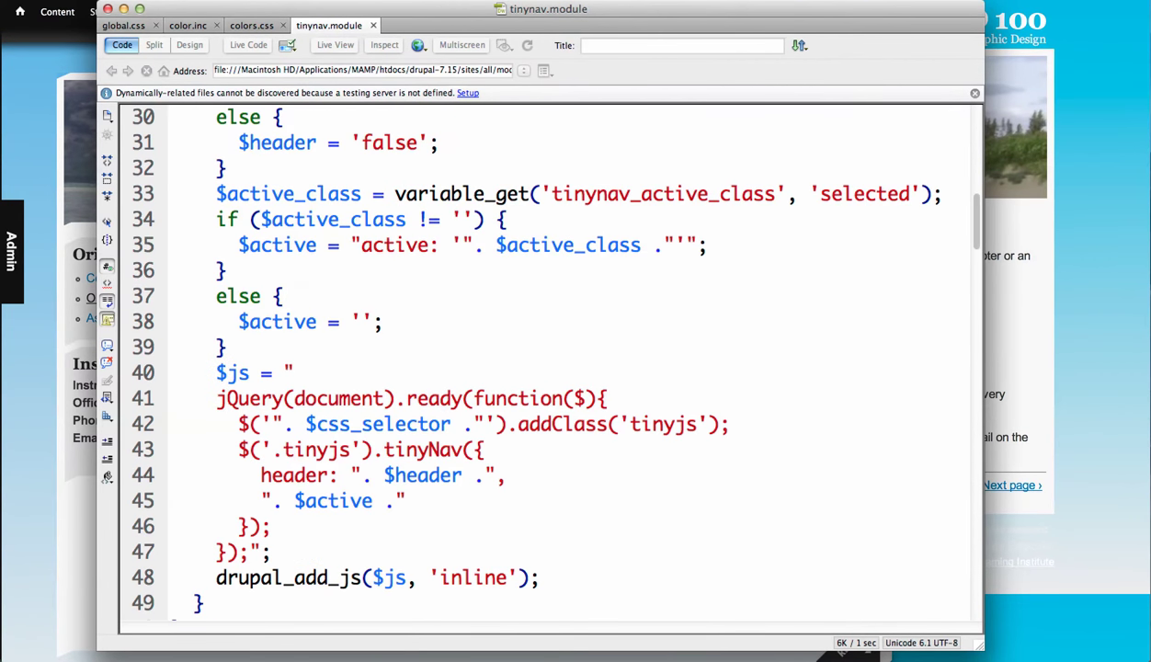
scroll(543, 368, "down", 3)
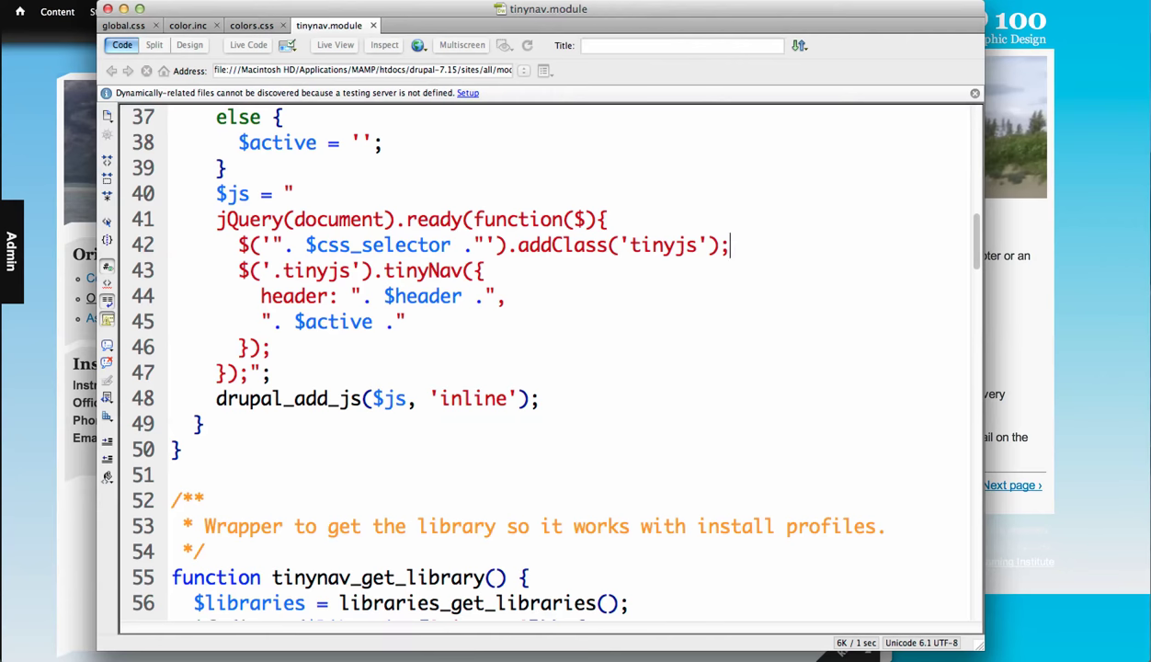
scroll(543, 367, "down", 7)
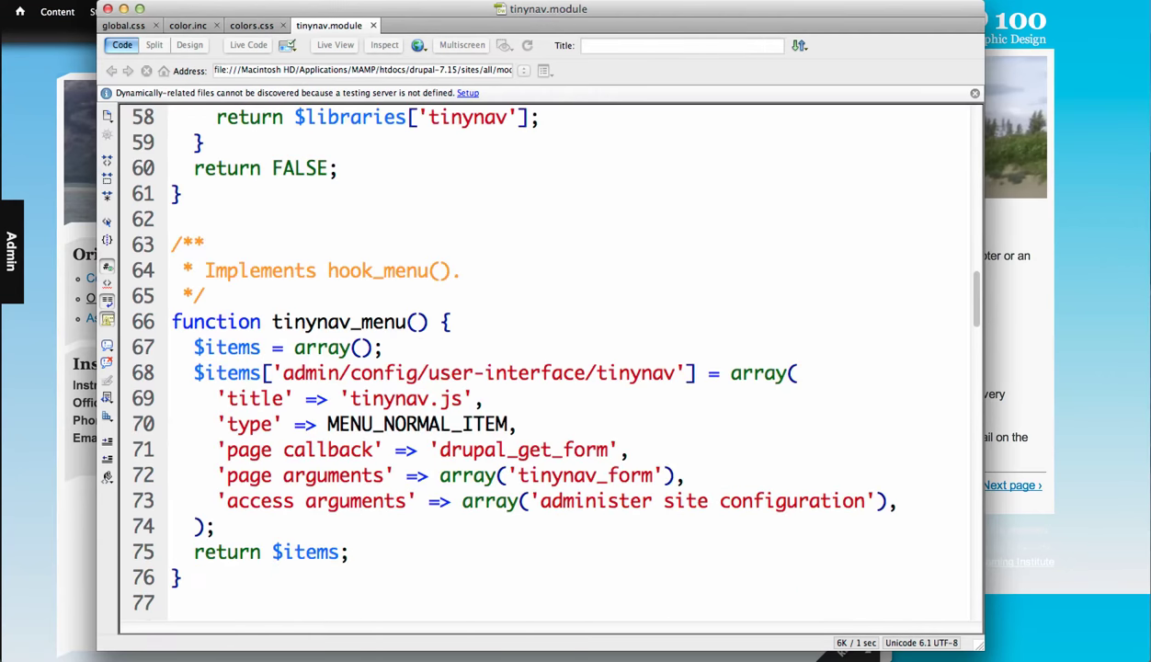
scroll(542, 368, "down", 9)
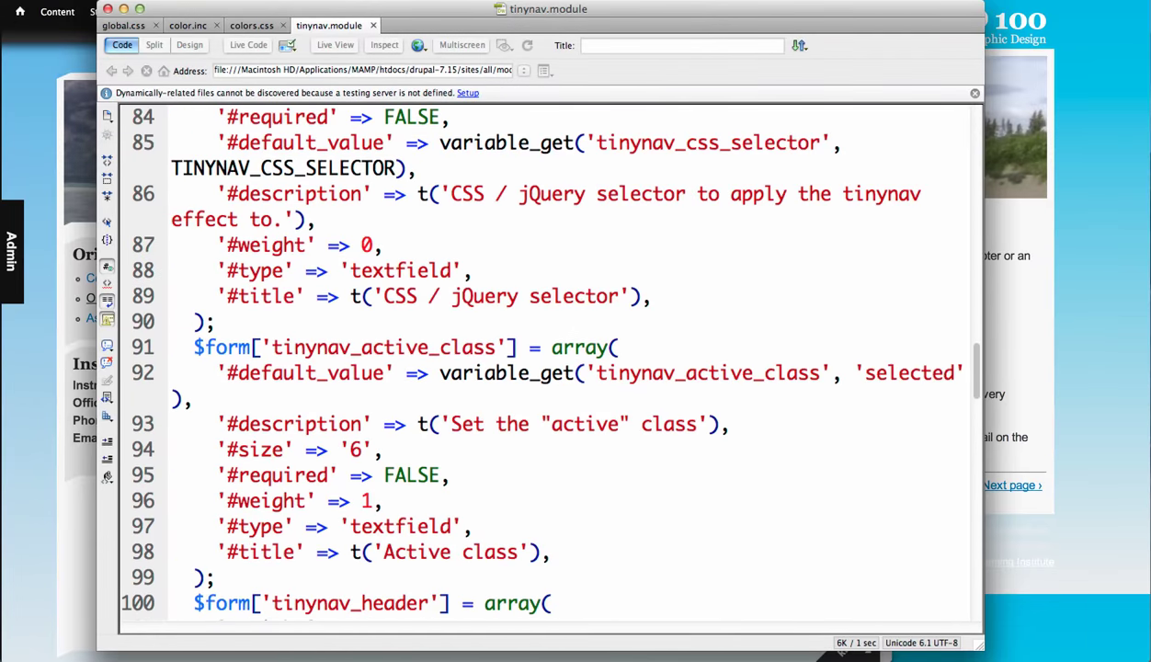
scroll(543, 367, "down", 18)
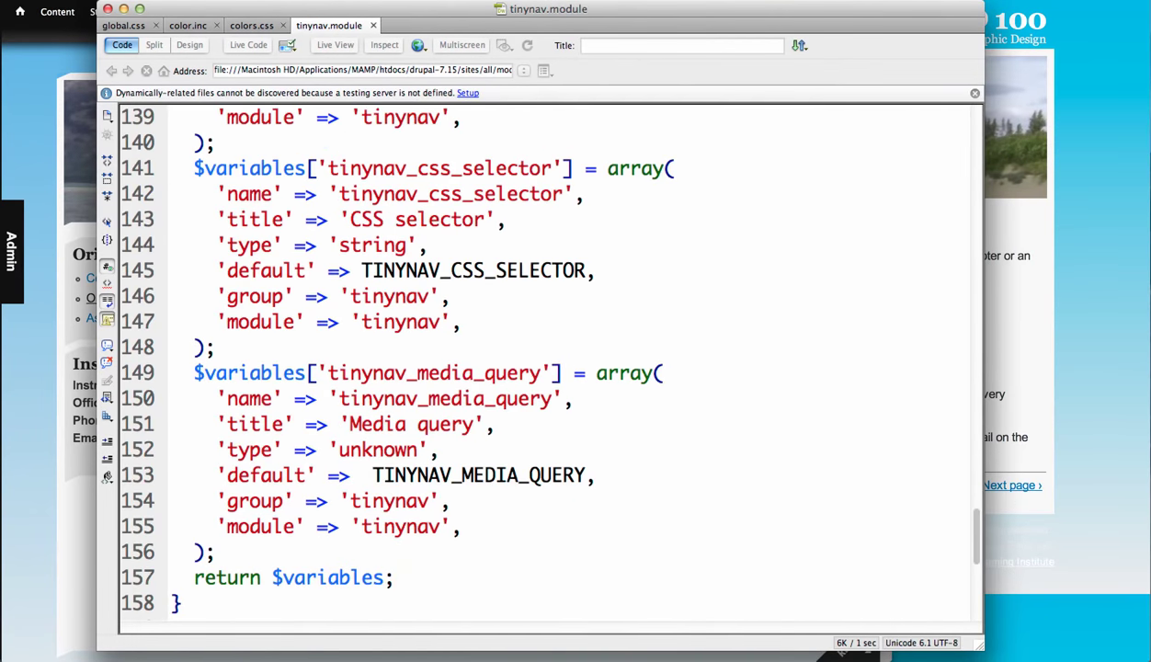
scroll(543, 368, "down", 6)
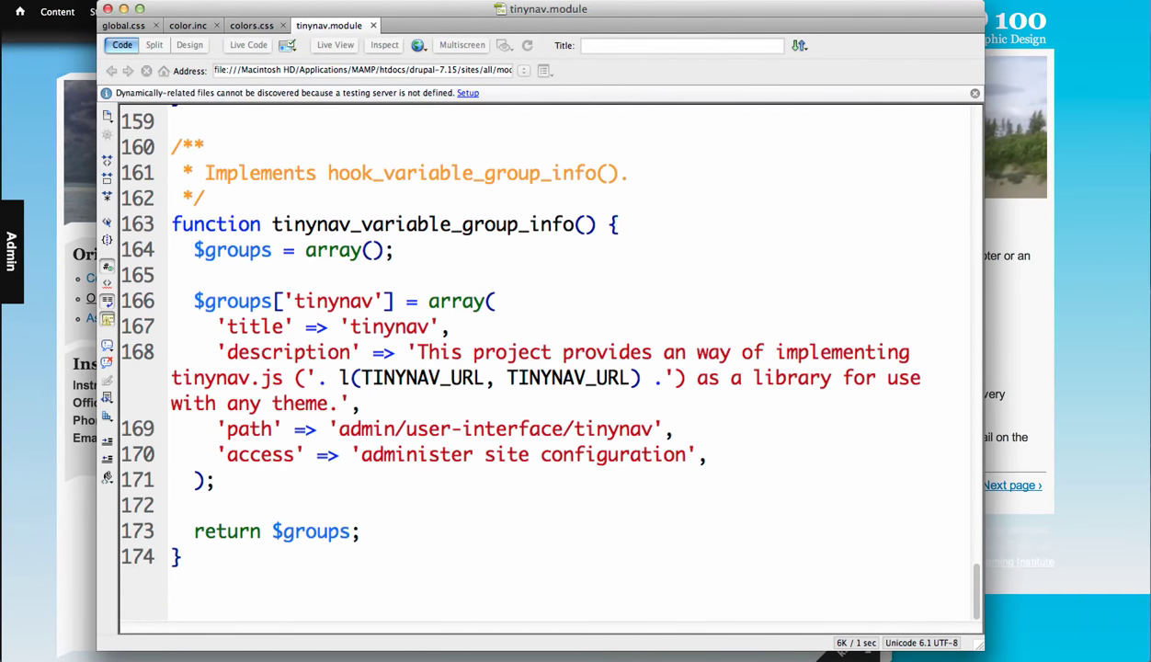
Step: Switch back to the Drupal site in Google Chrome, set Bartik as the default theme and close the appearance overlay
key("super+Tab")
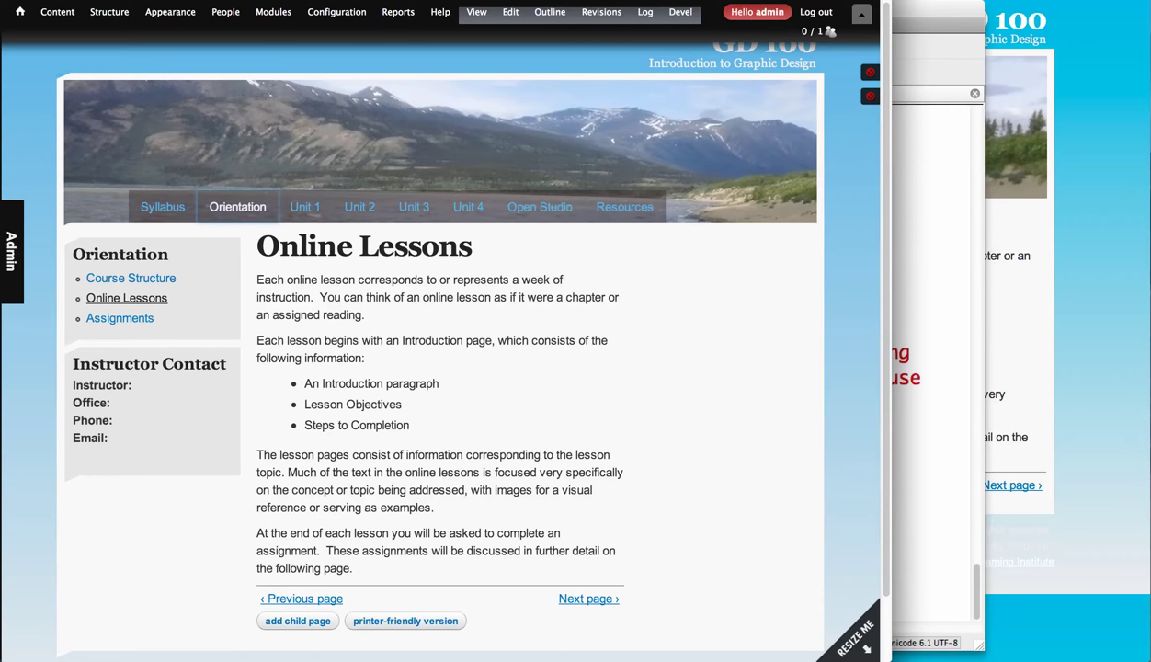
mouse_move(170, 12)
mouse_move(184, 78)
mouse_move(161, 113)
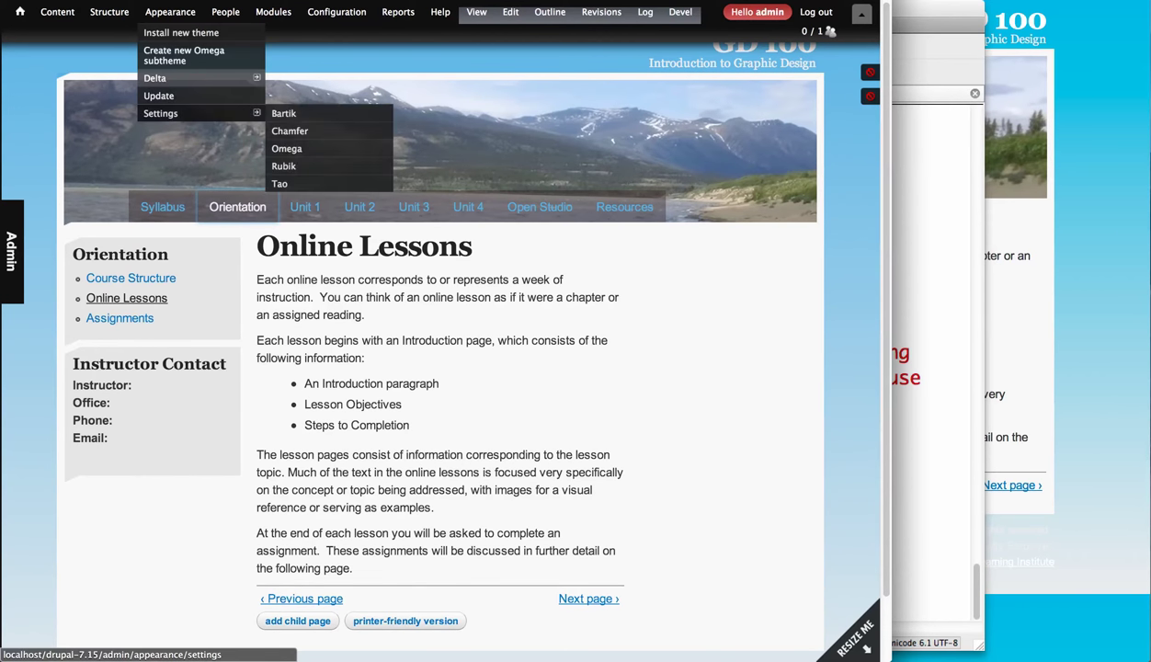
left_click(170, 12)
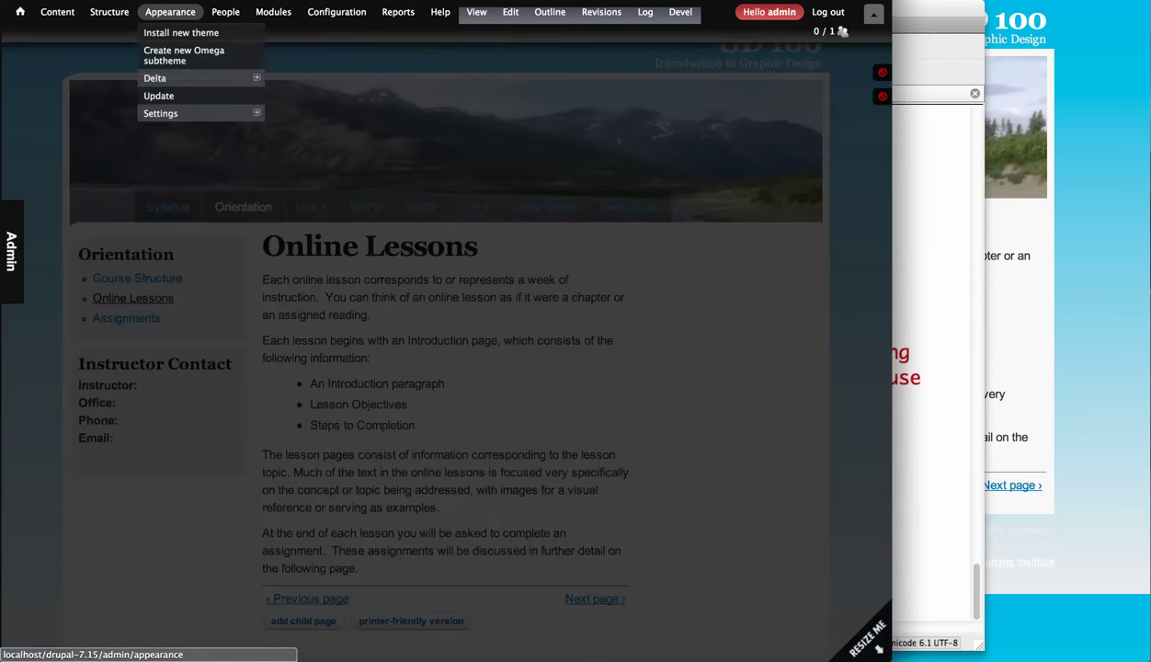
mouse_move(273, 12)
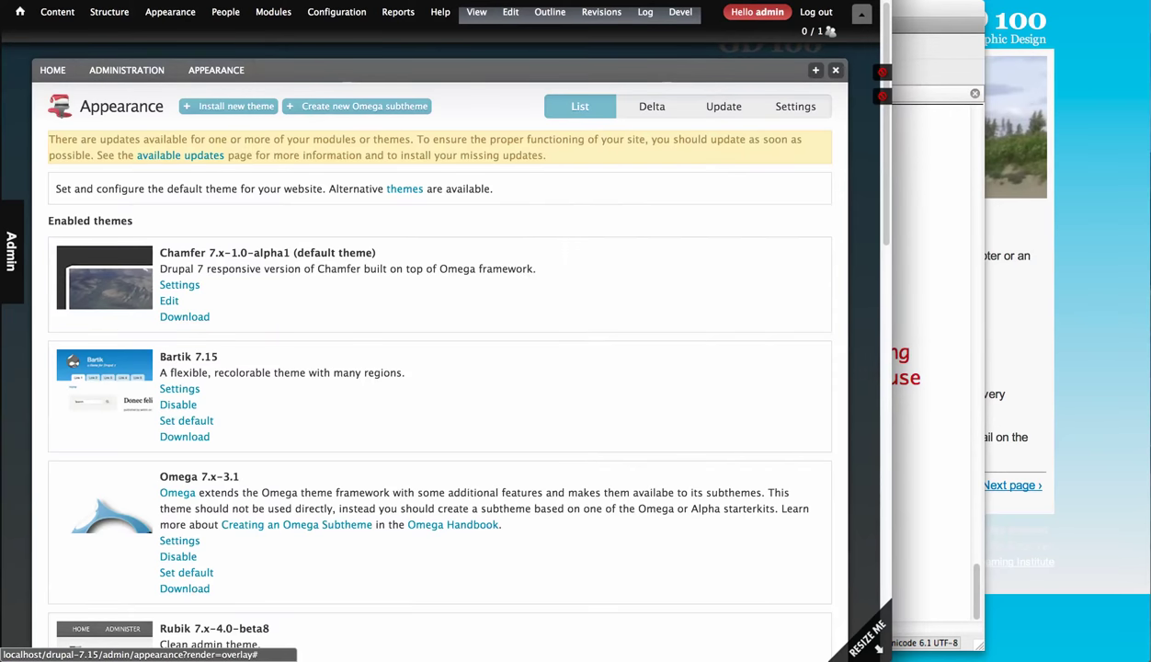
scroll(439, 349, "down", 1)
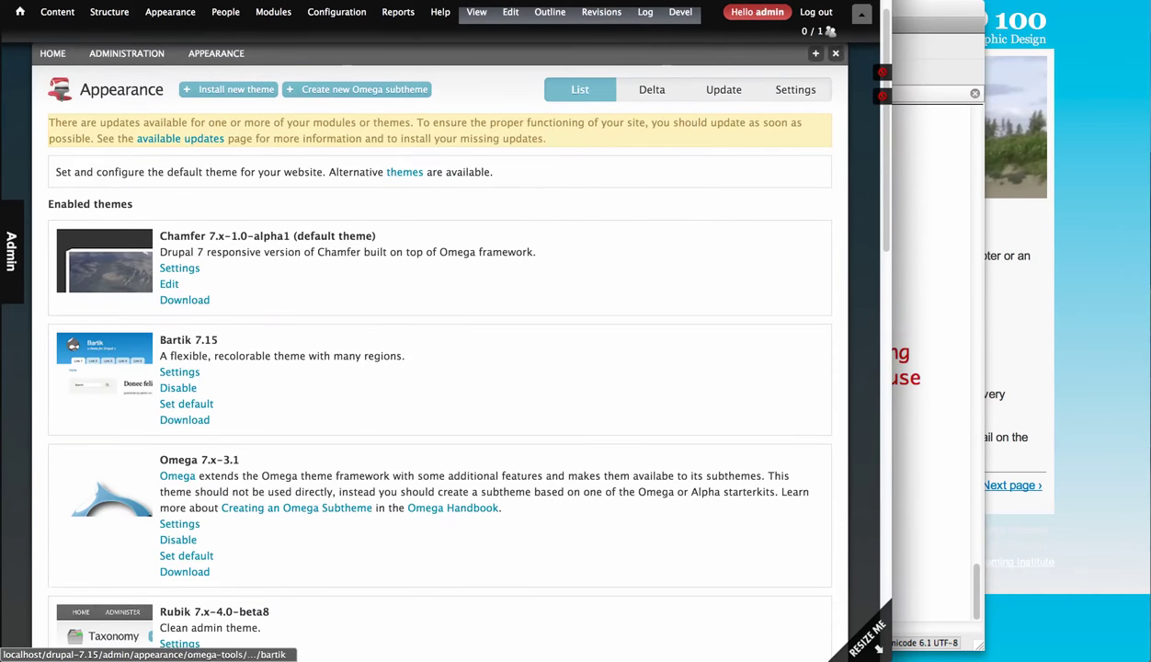
left_click(187, 404)
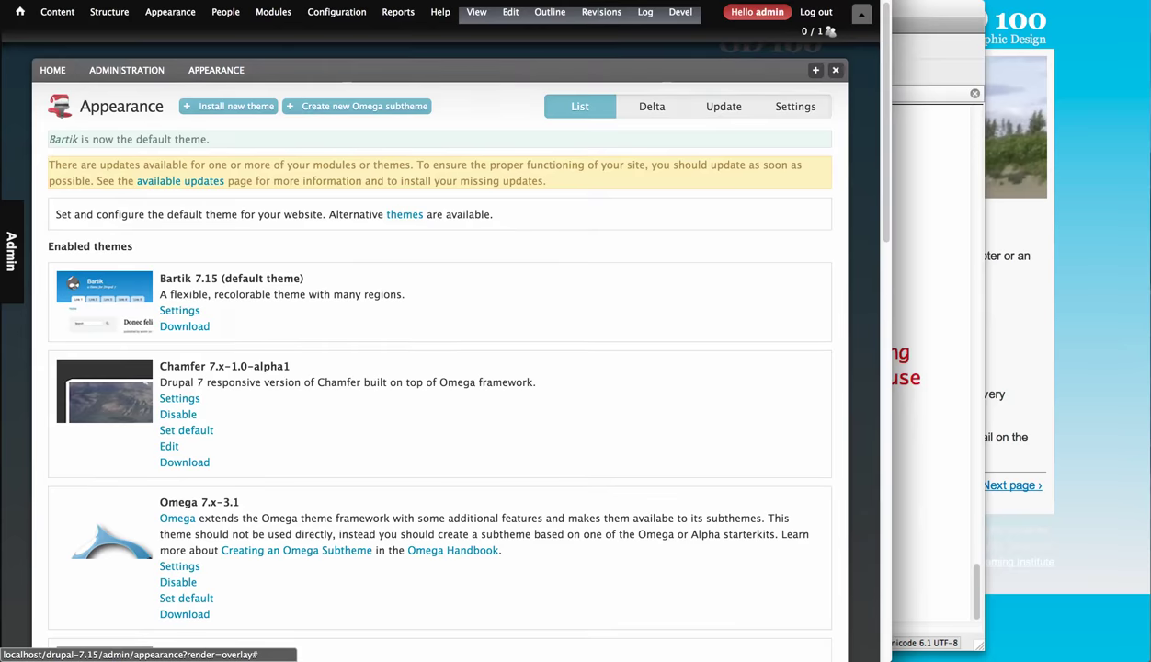
left_click(835, 70)
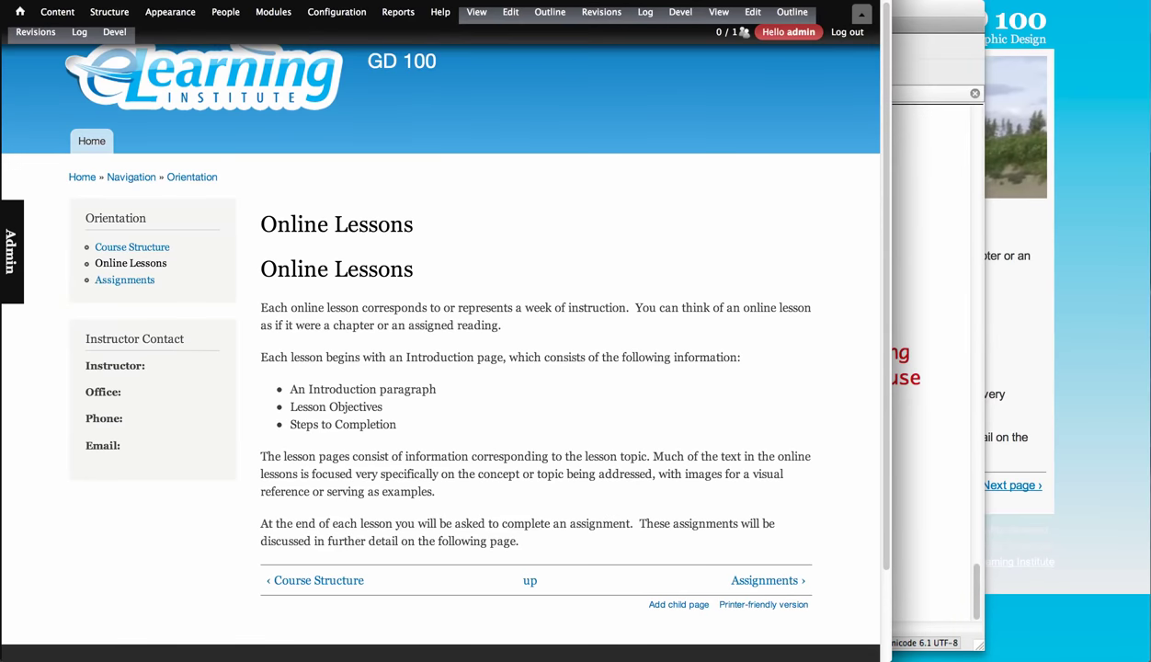
Step: Inspect the Course Structure link's markup and copy the Orientation block's id, block-menu-block-1
right_click(108, 246)
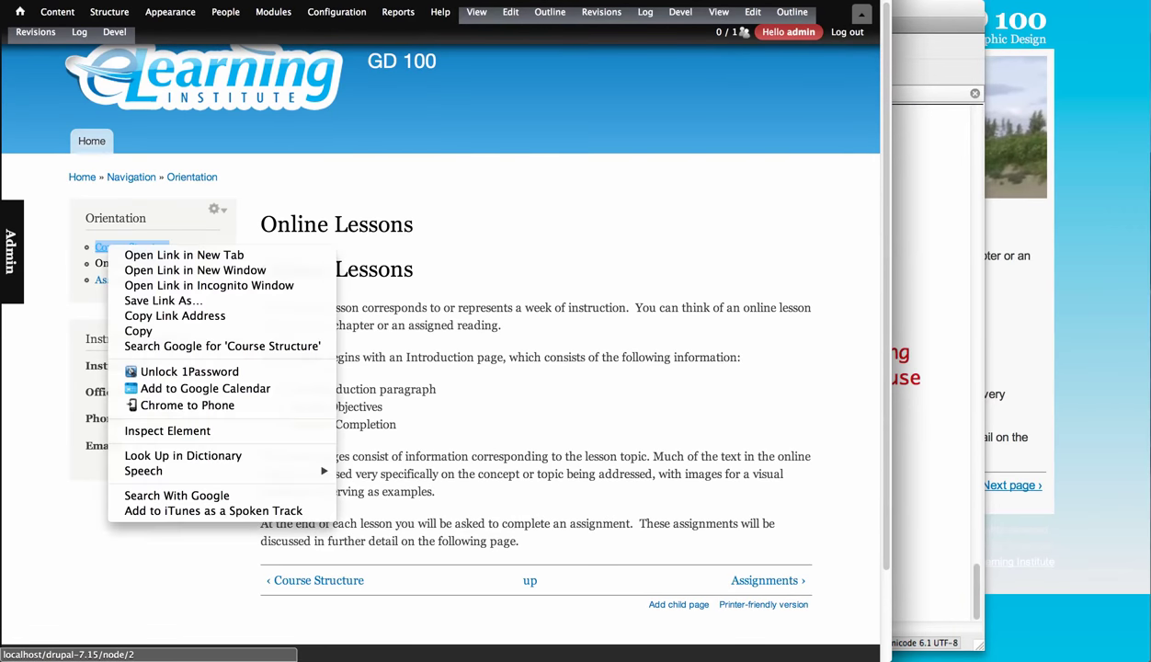
left_click(168, 431)
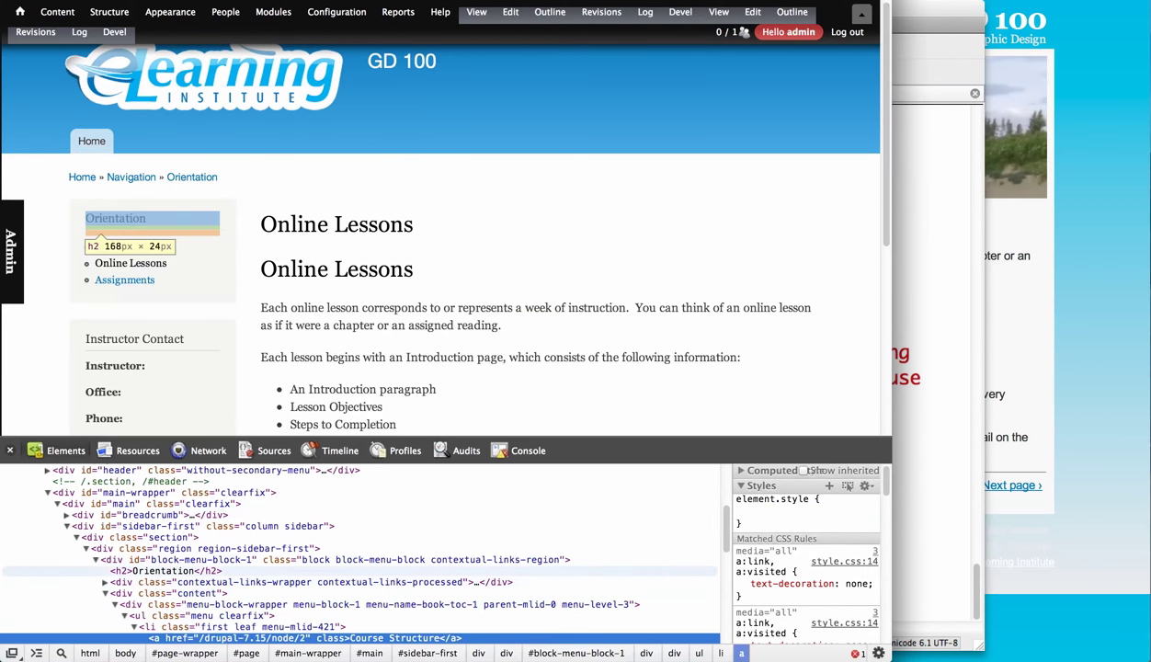
double_click(200, 560)
key("super+c")
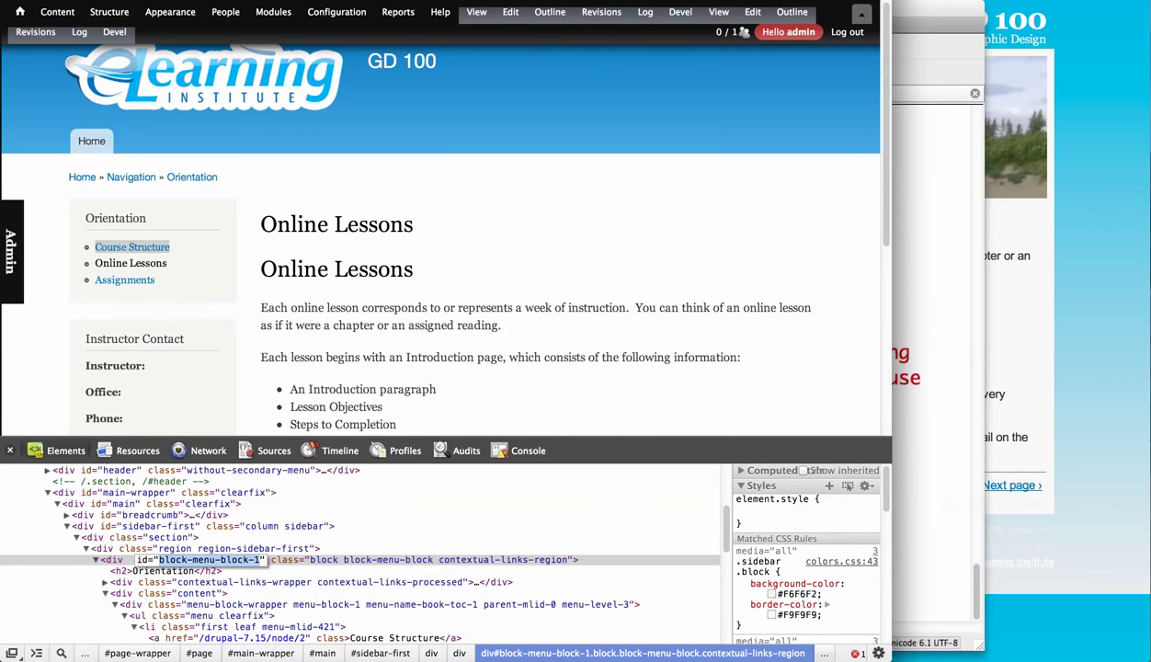
left_click(442, 333)
Step: Open the tinynav.js configuration and set its CSS / jQuery selector to #block-menu-block-1 ul.menu using the copied block id
mouse_move(336, 12)
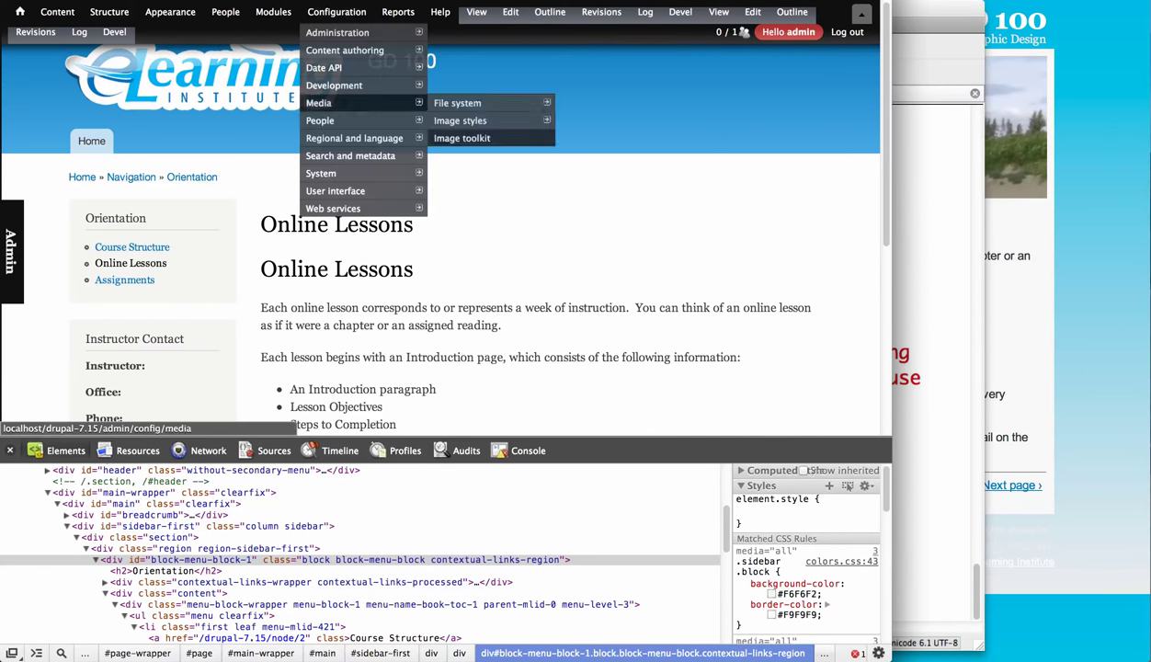
mouse_move(335, 191)
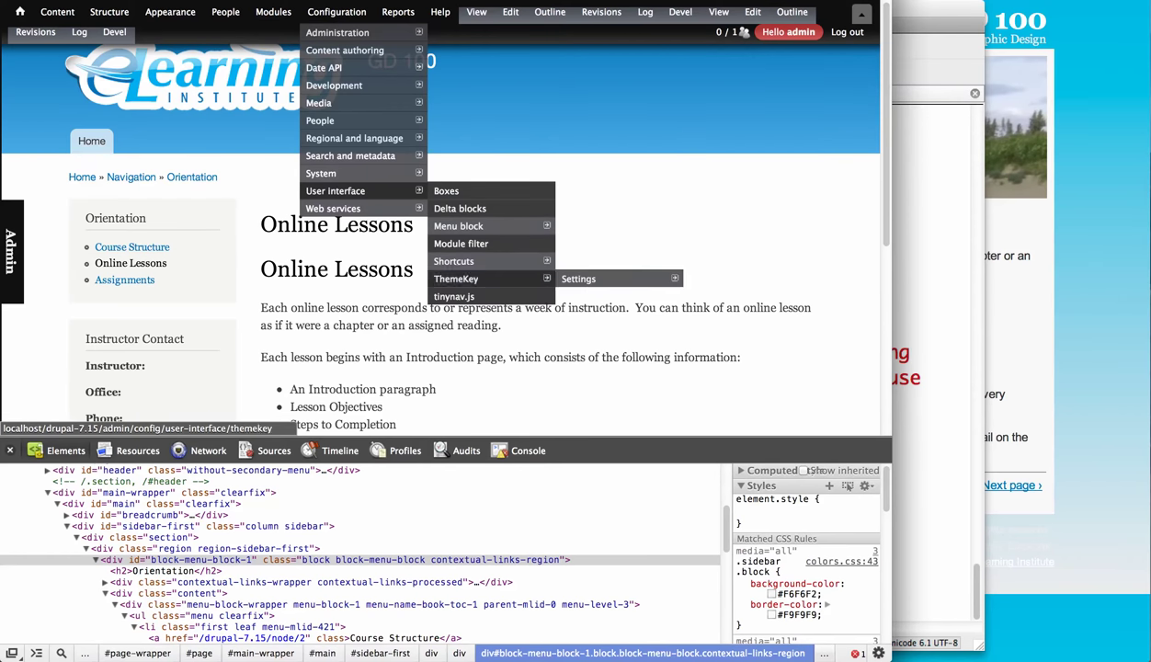
left_click(454, 296)
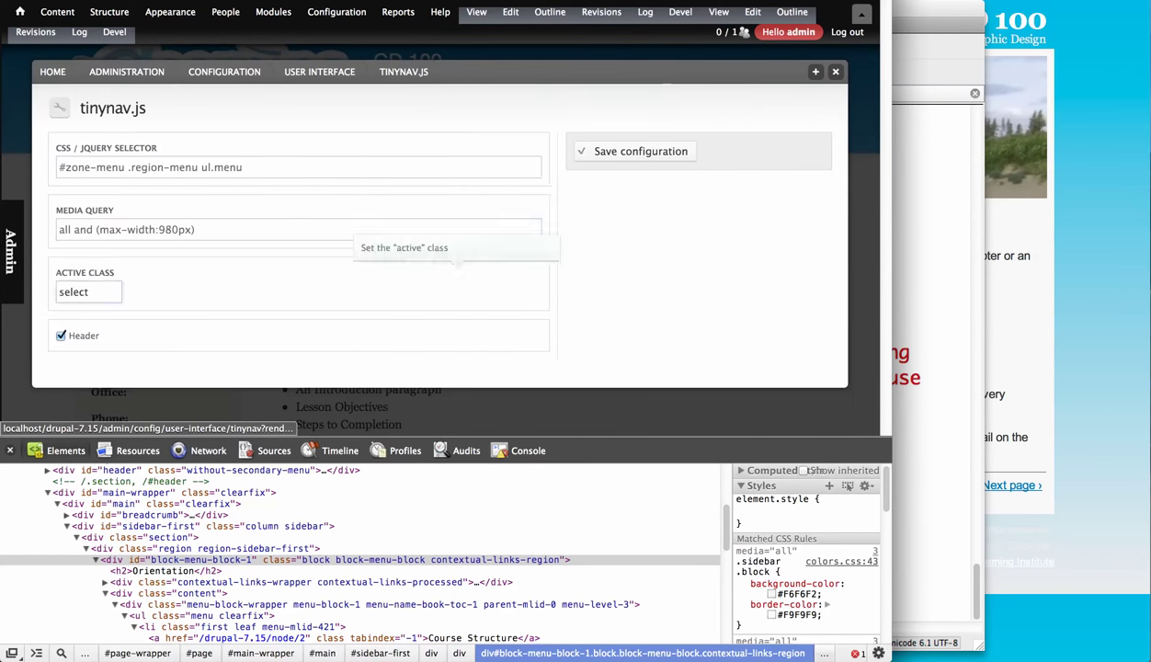
triple_click(134, 167)
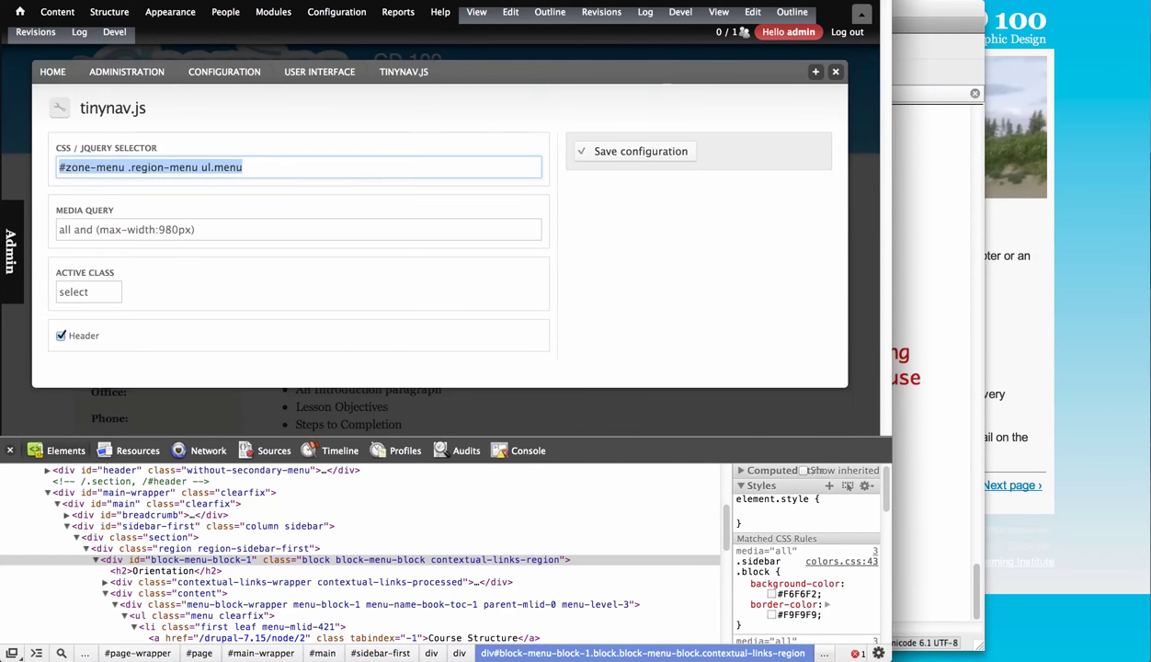
left_click(243, 168)
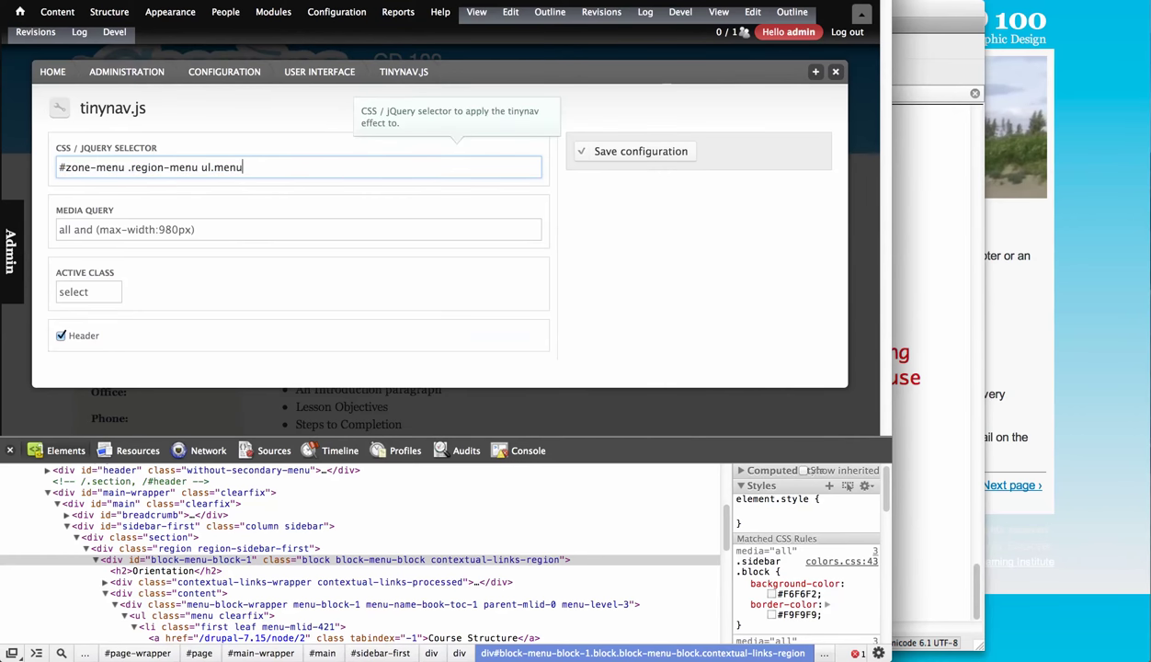
left_click(198, 168)
left_click_drag(199, 167, 58, 167)
key("super+v")
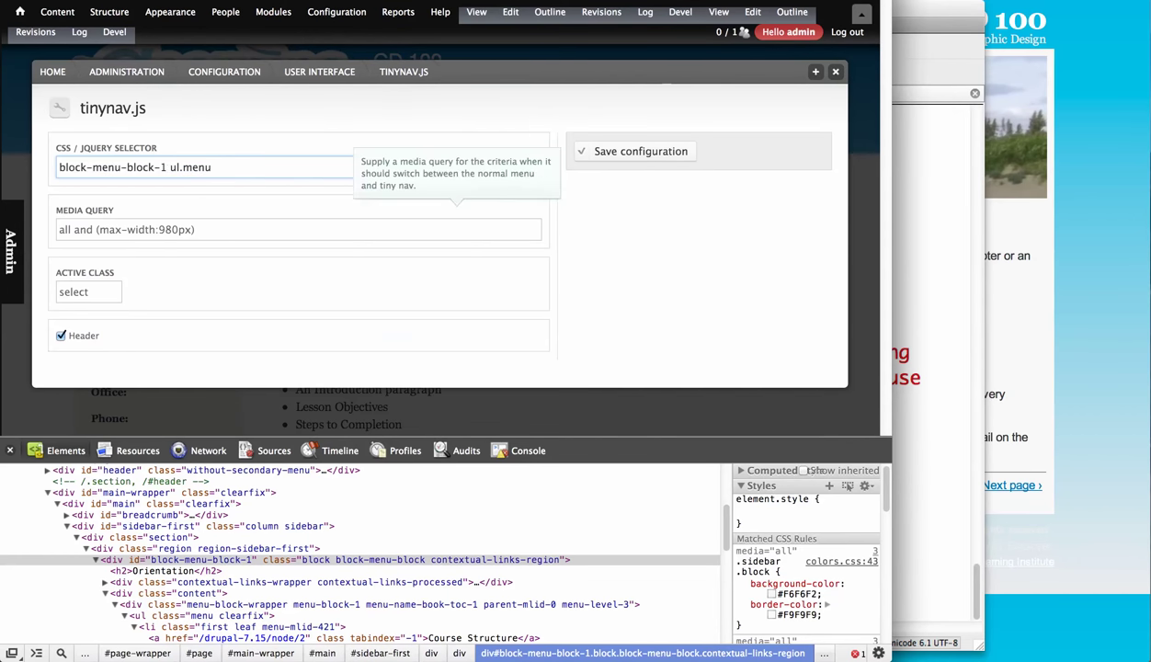
key("super+Left")
type("#")
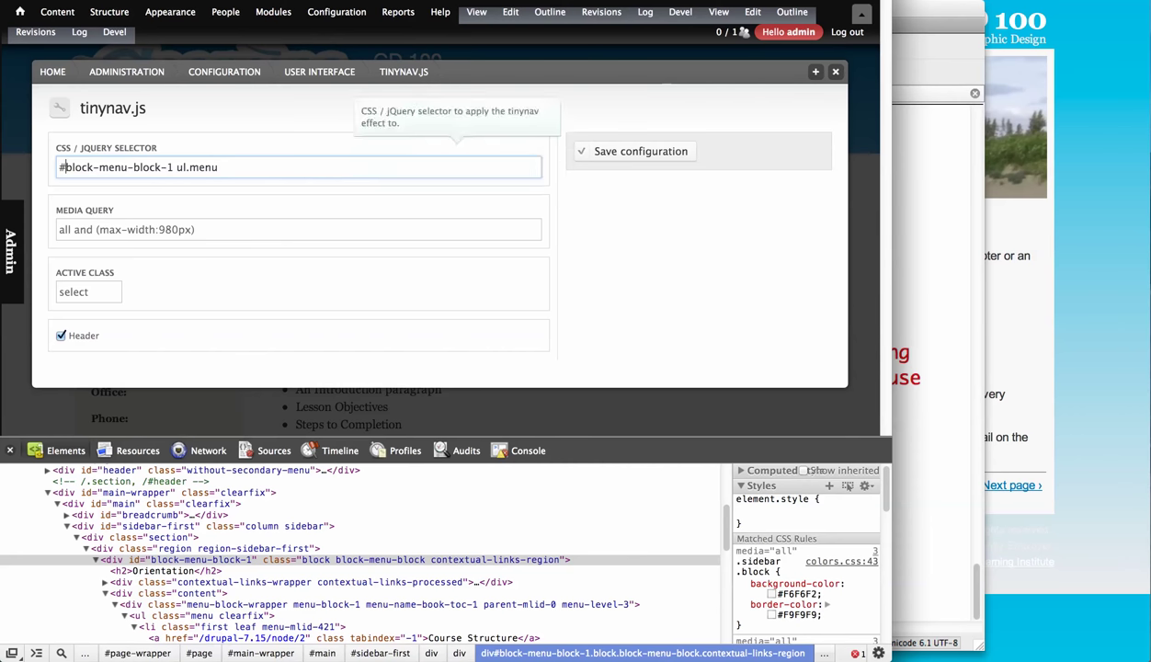
Step: Set the tinynav.js media query to all and (max-width:700px), save the configuration and close the overlay
left_click(107, 230)
left_click(172, 230)
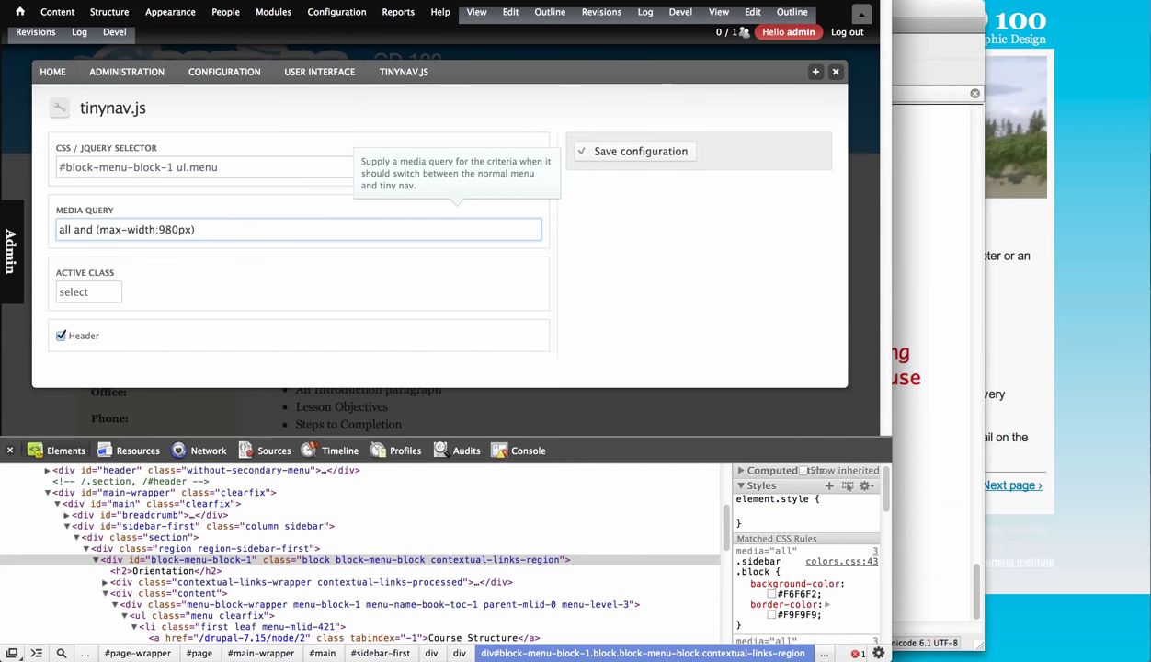
key("BackSpace")
key("BackSpace")
type("70")
left_click(641, 151)
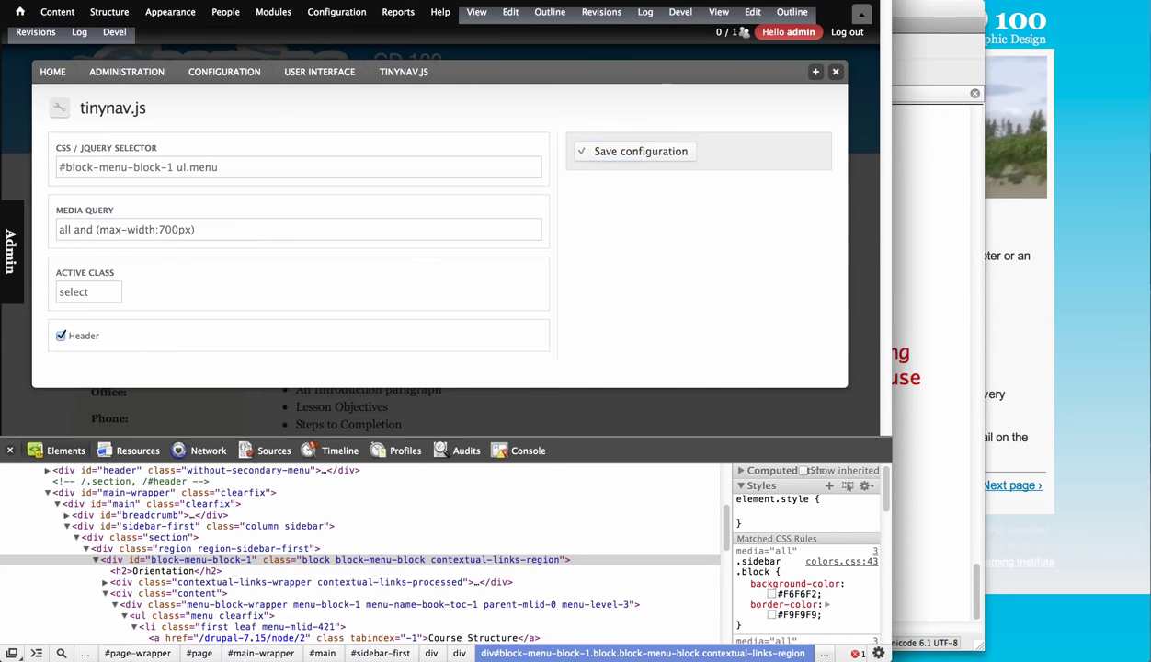
left_click(835, 71)
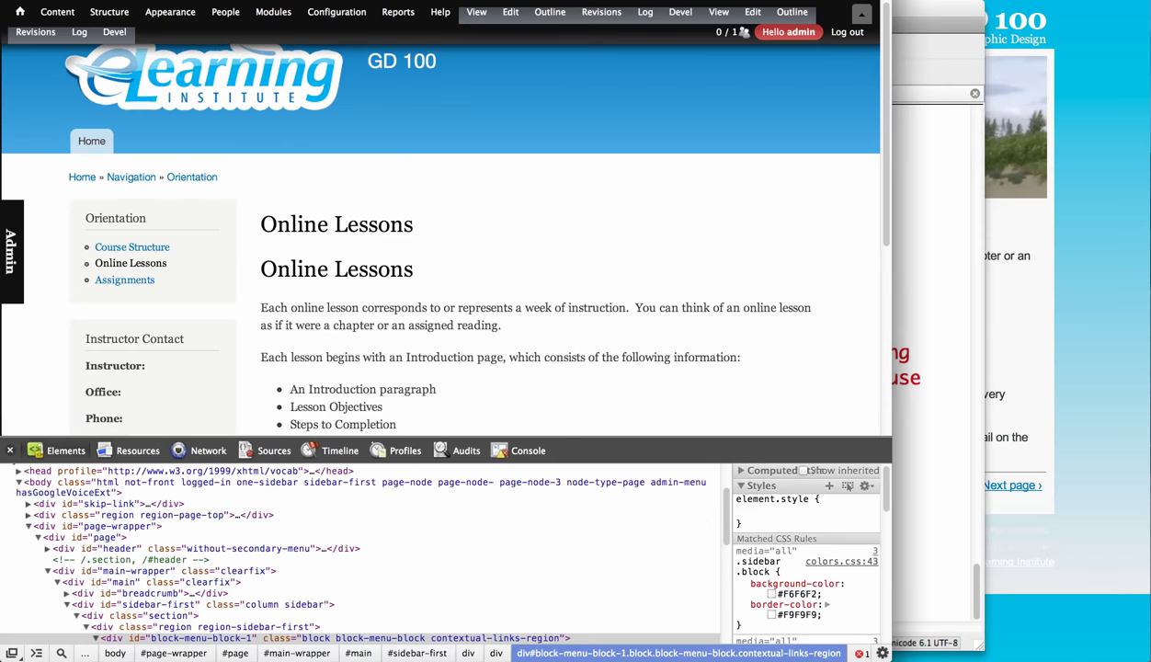
Step: Without the developer tools, test the Orientation dropdown in a narrowed browser window by choosing Online Lessons and Assignments, and widen the window again
left_click(10, 450)
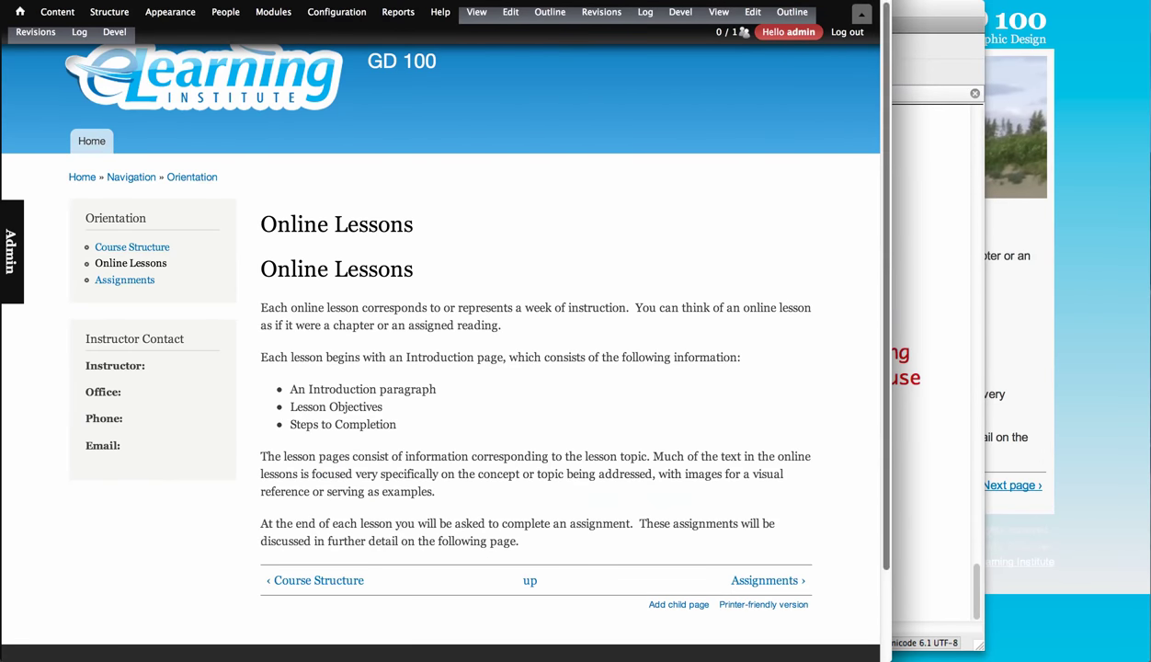
left_click_drag(891, 414, 563, 413)
left_click(77, 246)
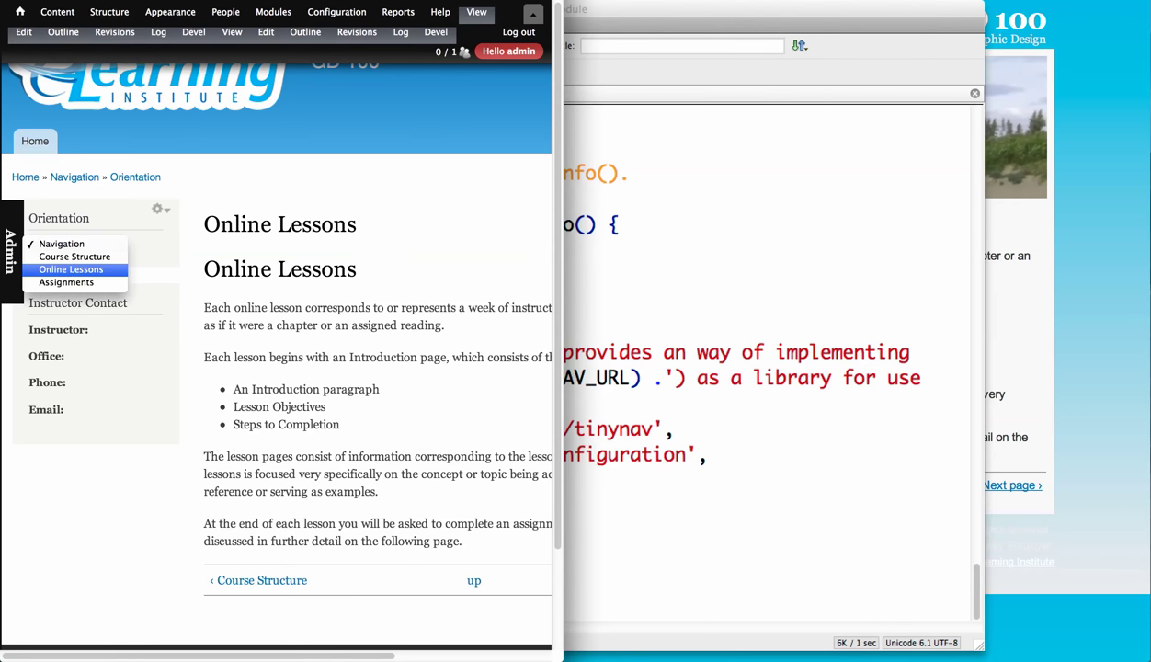
left_click(71, 269)
left_click(77, 245)
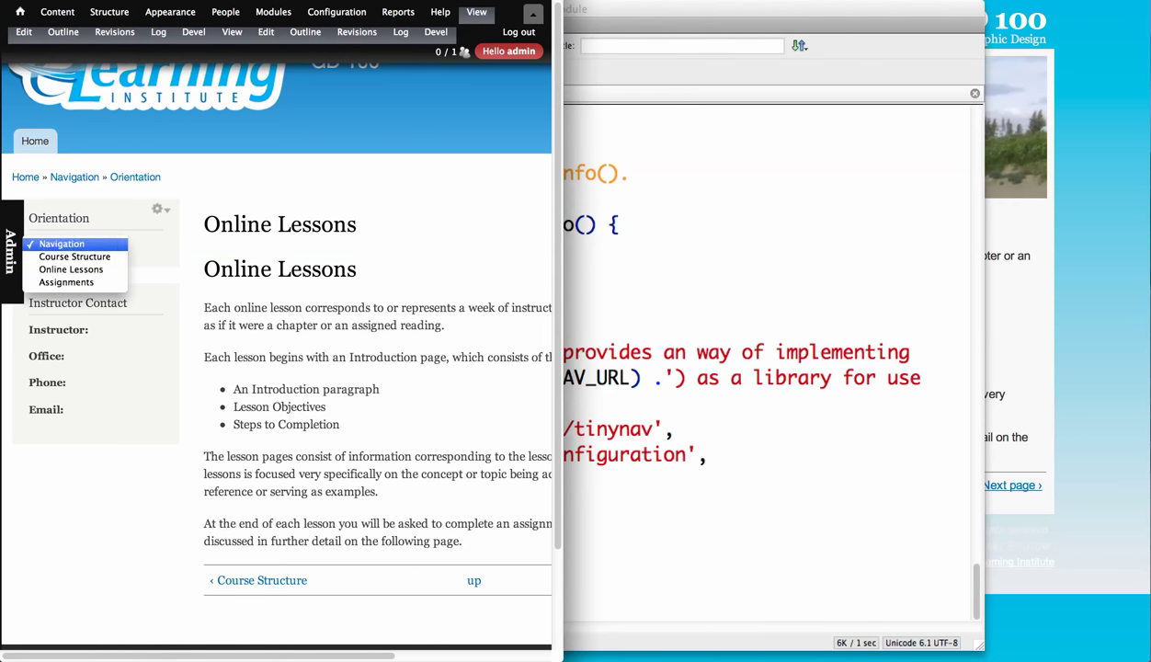
left_click(74, 276)
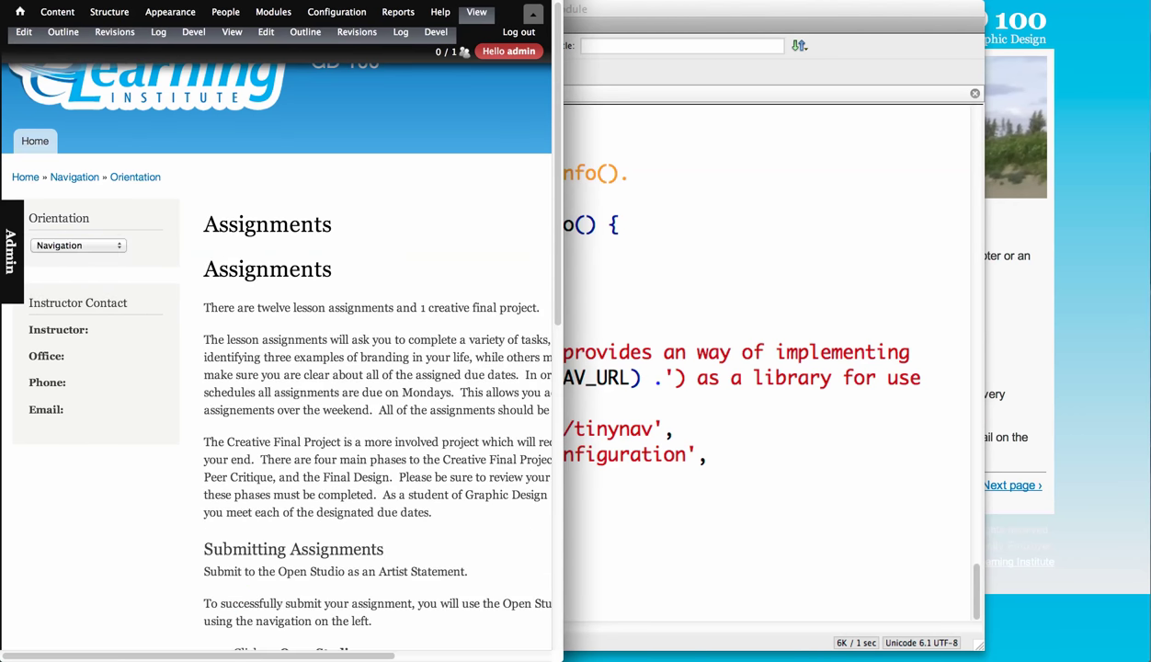
left_click_drag(562, 367, 1078, 368)
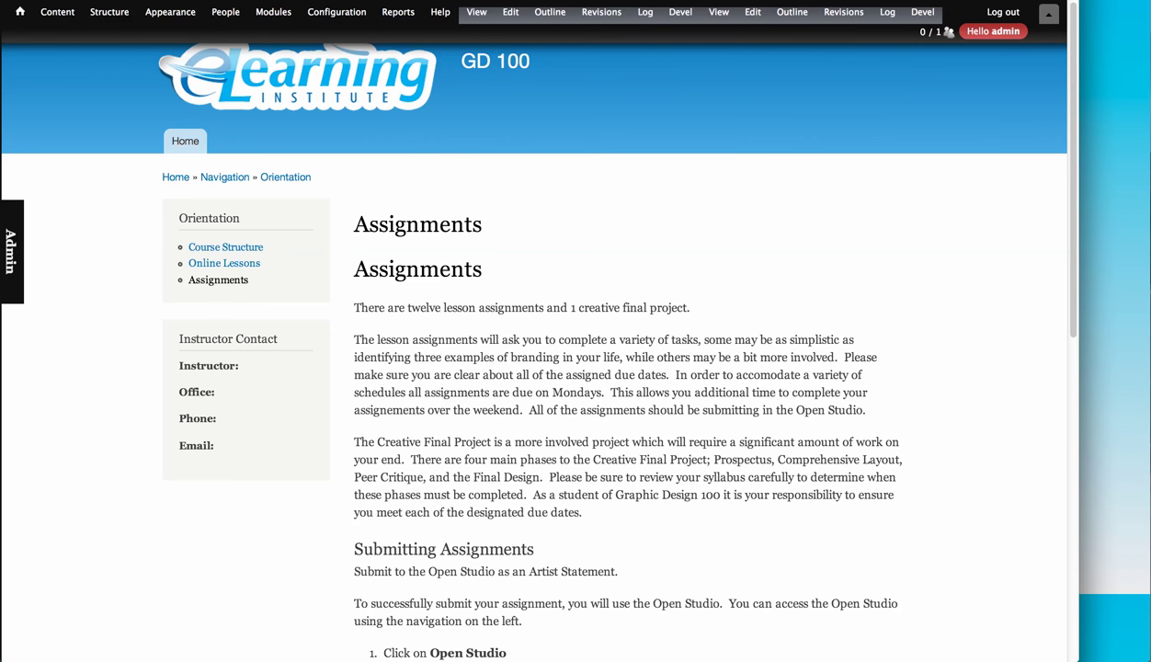